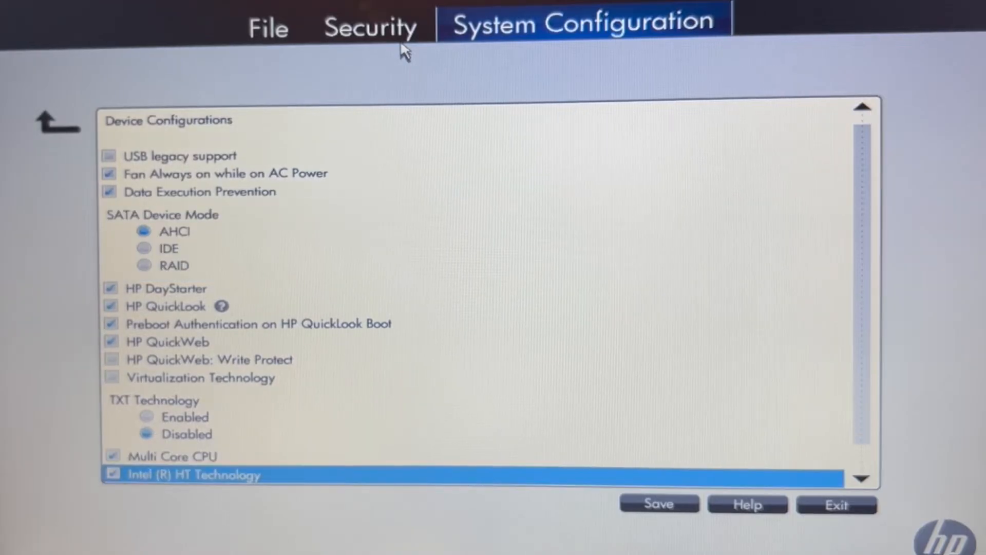
Examine the Device Configurations options down to Multi Core CPU, Intel (R) HT Technology and Wake on USB.
key("Down")
key("Down")
key("Down")
key("Down")
key("Down")
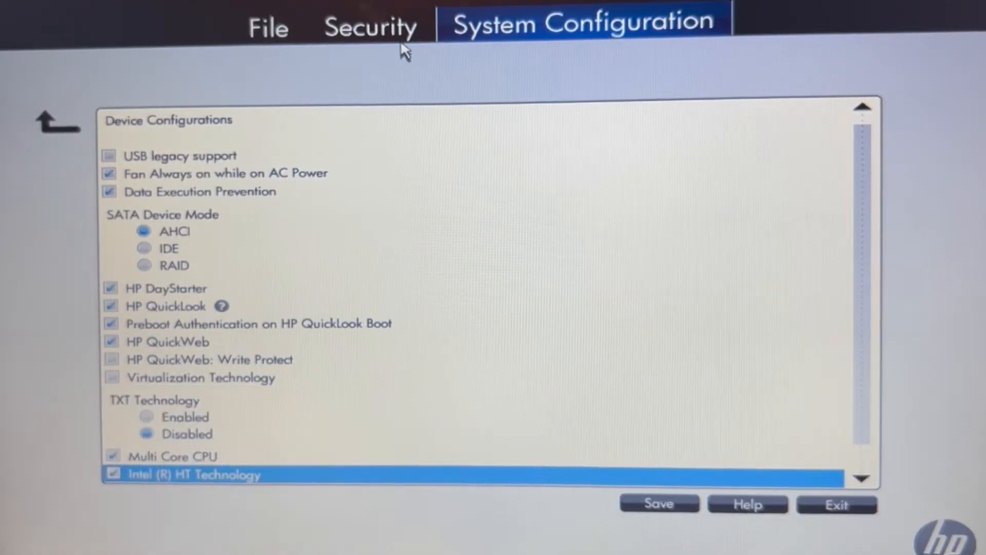
key("Down")
key("Up")
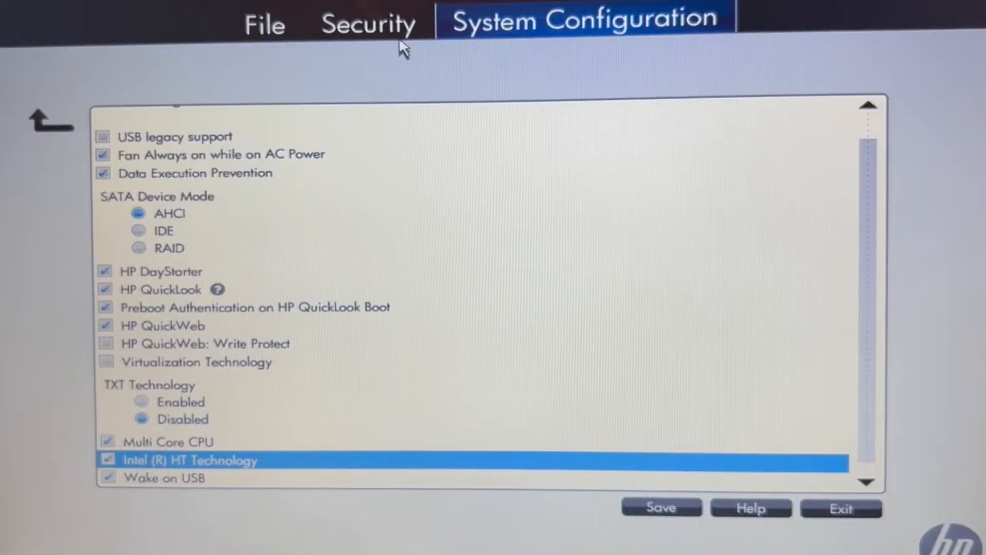
key("Up")
key("Down")
key("Up")
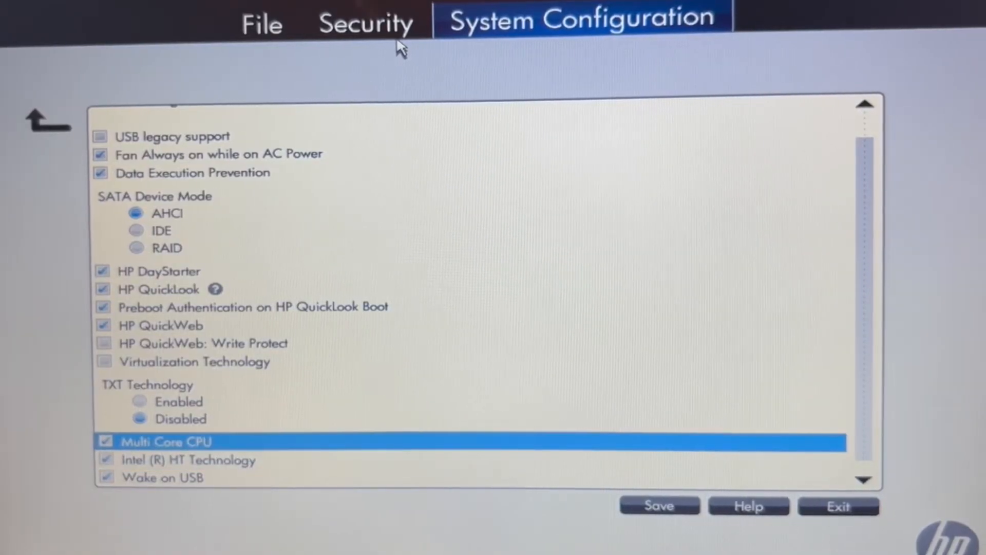
Return to the System Configuration list and open Built-In Device Options.
key("Escape")
key("Down")
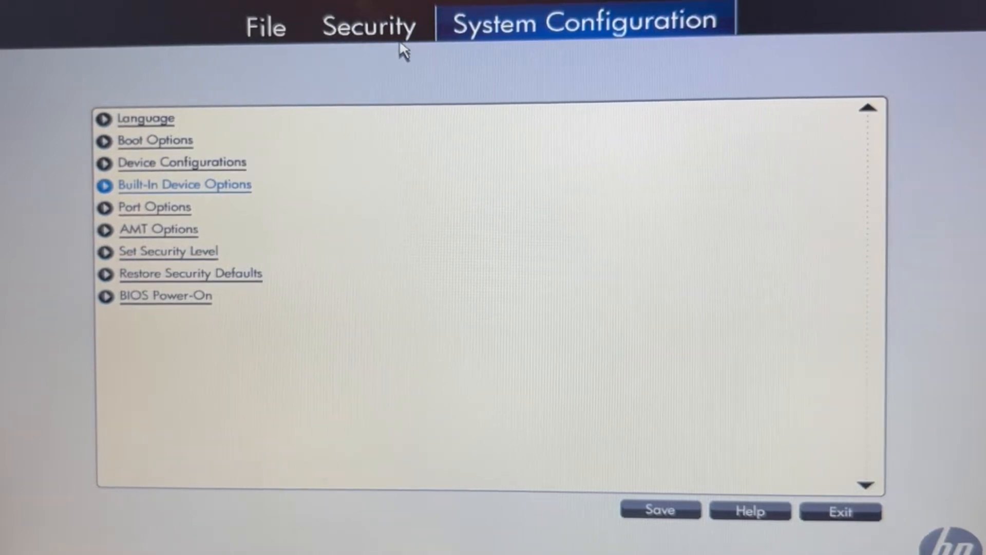
key("Return")
Examine the built-in device list from Wireless Button State down to Internal speakers.
key("Down")
key("Down")
key("Down")
key("Down")
key("Down")
key("Down")
key("Down")
key("Down")
key("Down")
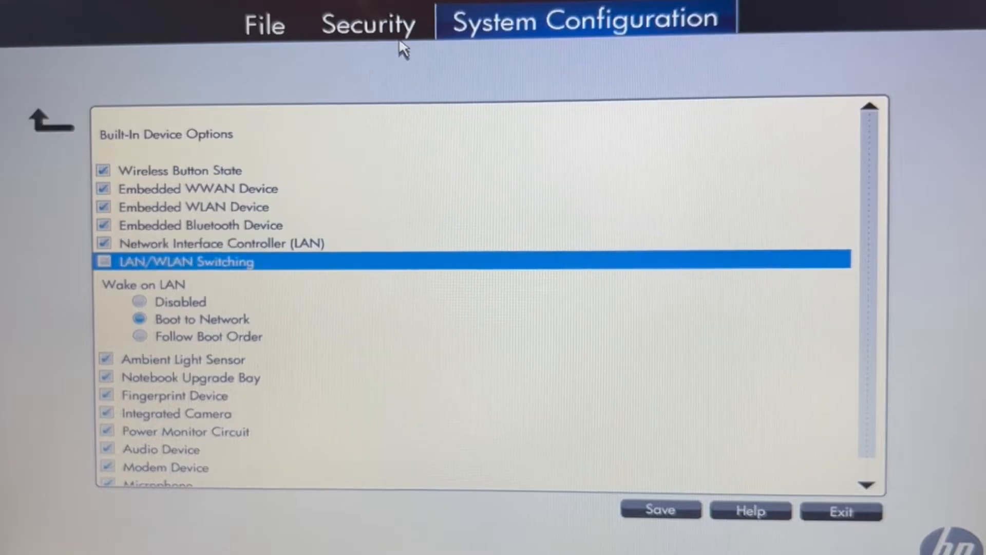
key("Down")
key("Down")
key("Down")
key("Down")
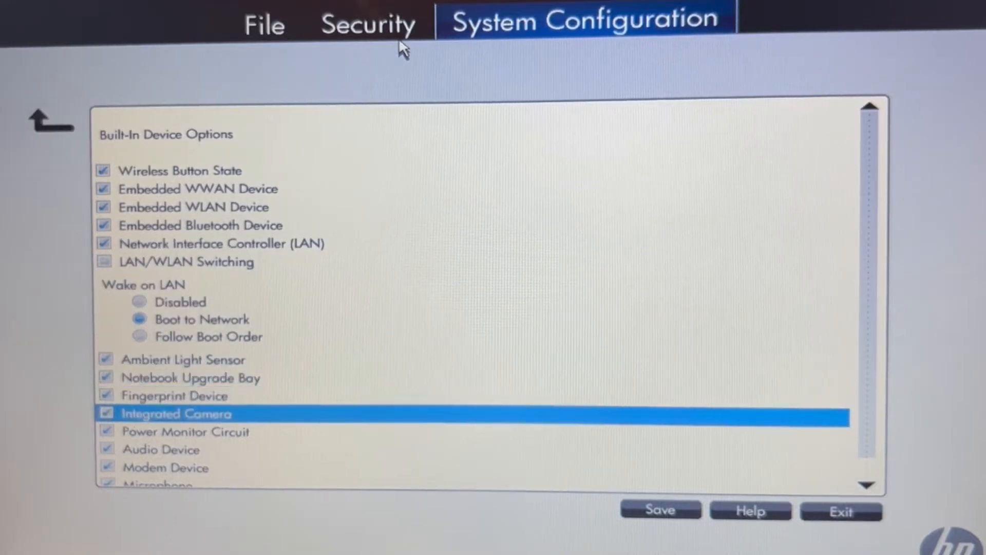
key("Down")
key("Down")
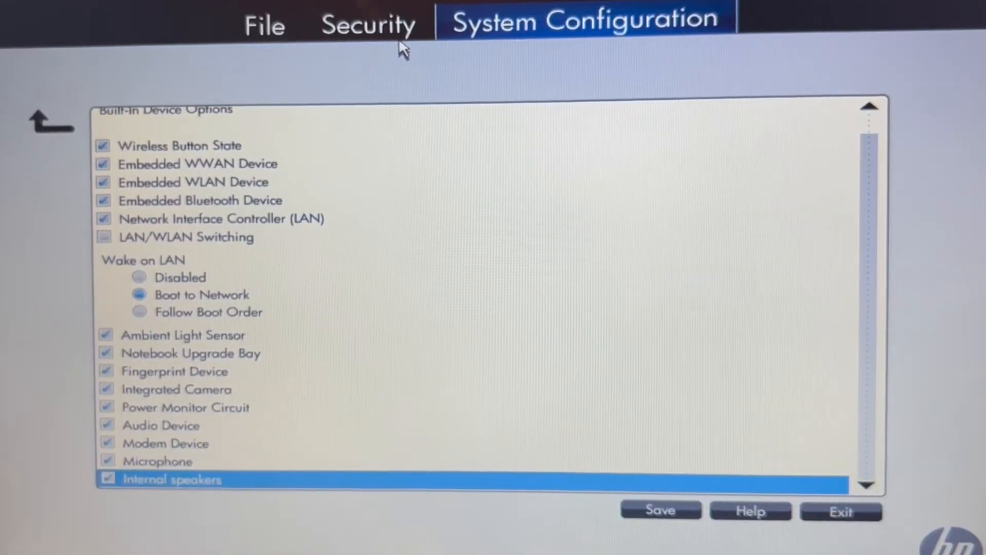
key("Down")
key("Down")
key("Down")
key("Down")
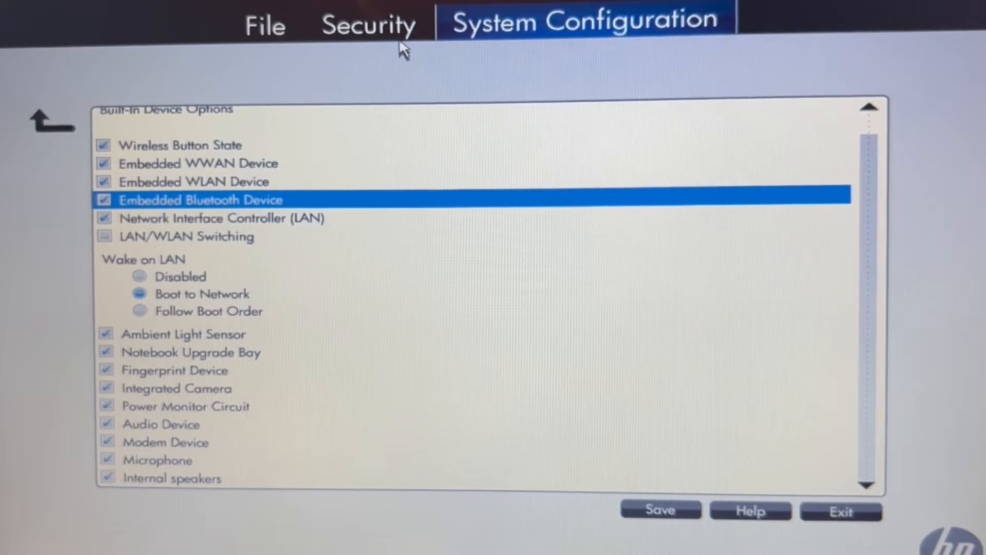
Review the built-in network devices, LAN/WLAN Switching, Integrated Camera and Audio Device entries again.
key("Down")
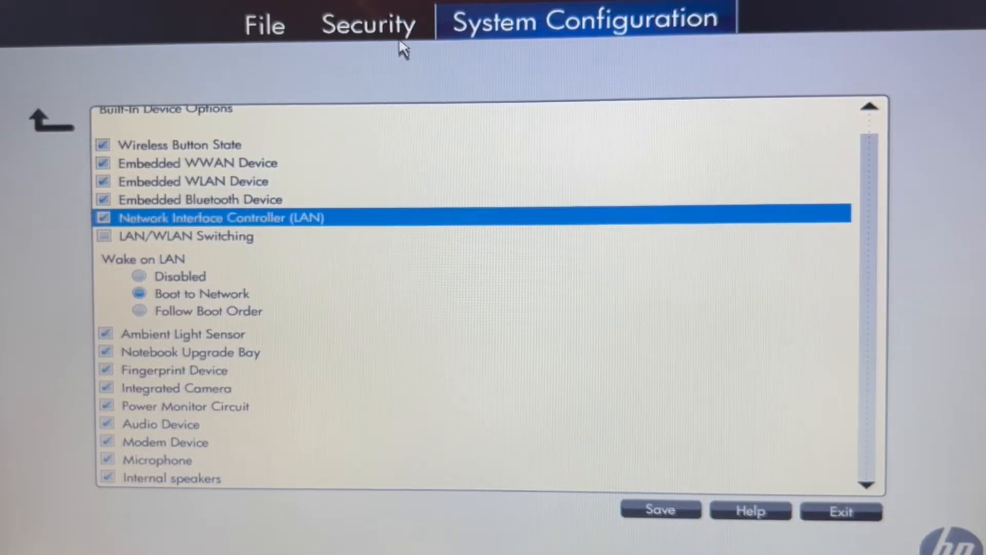
key("Up")
key("Up")
key("Up")
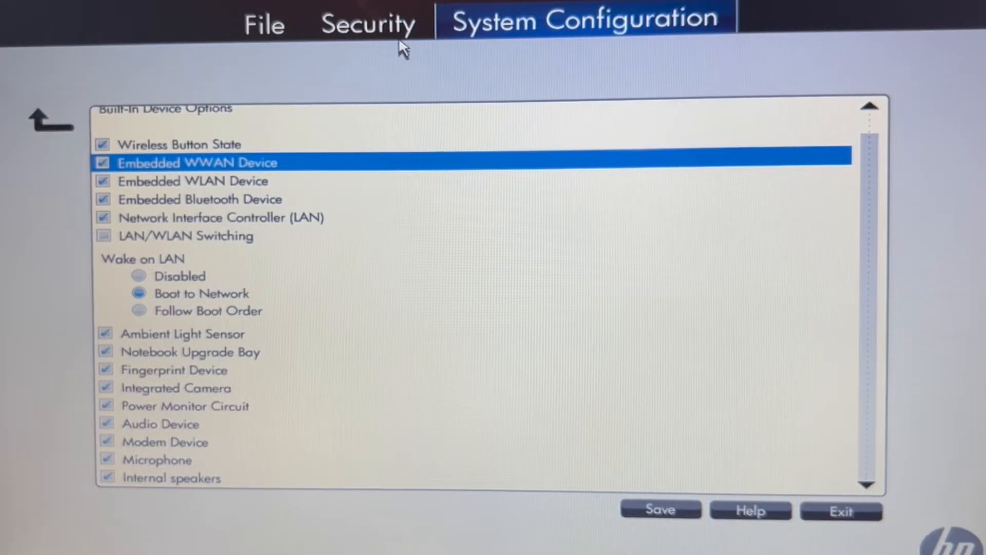
key("Down")
key("Down")
key("Down")
key("Down")
key("Down")
key("Down")
key("Down")
key("Down")
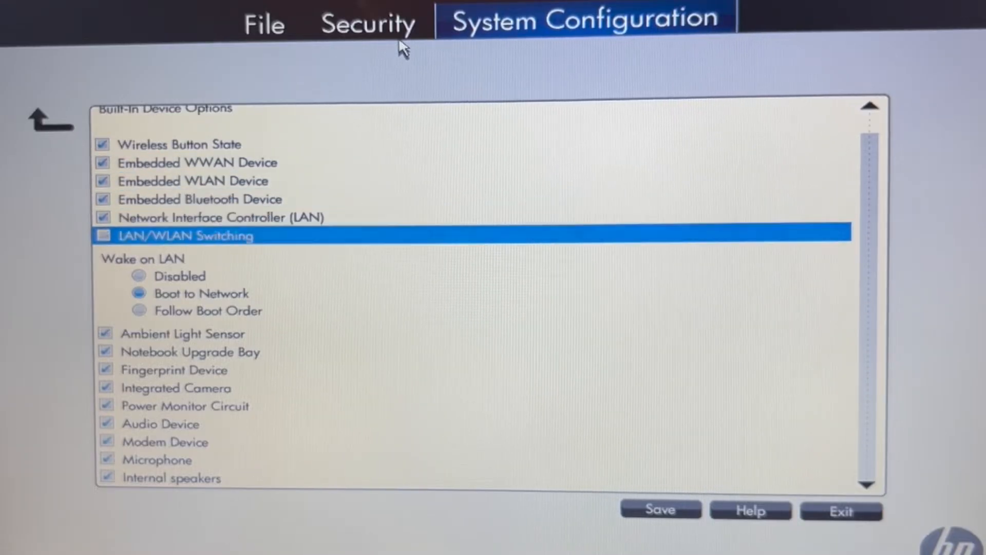
key("Down")
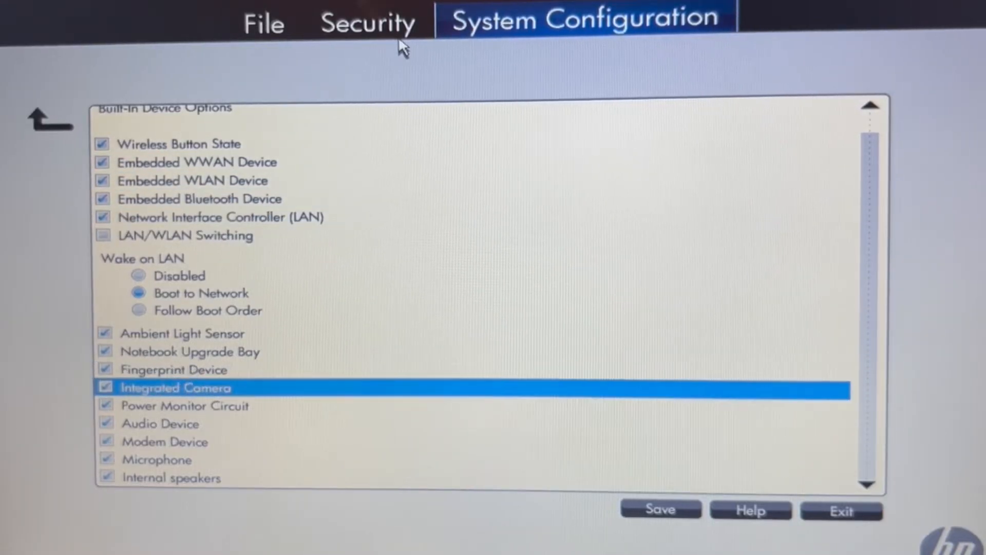
key("Down")
key("Down")
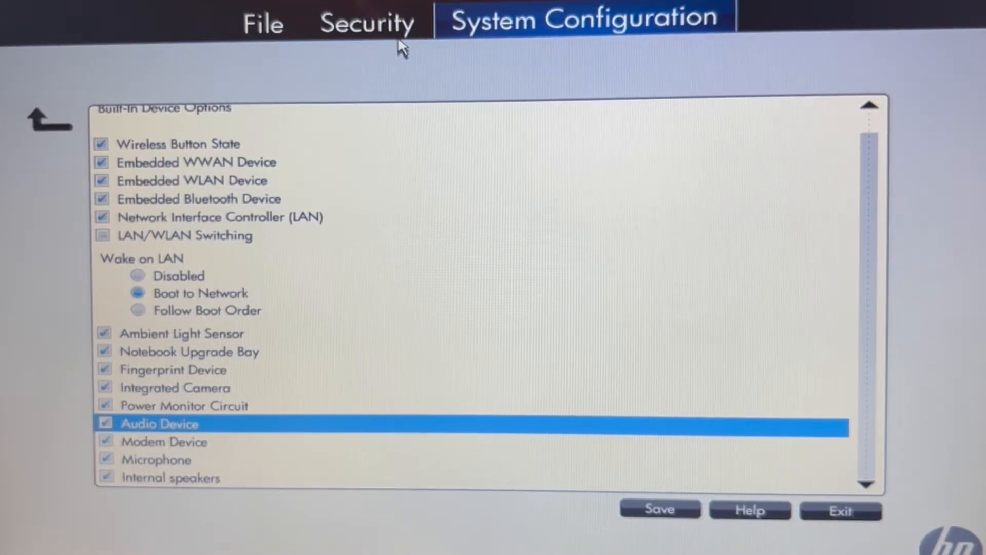
Leave Built-In Device Options and look through the other System Configuration categories.
key("Escape")
key("Down")
key("Down")
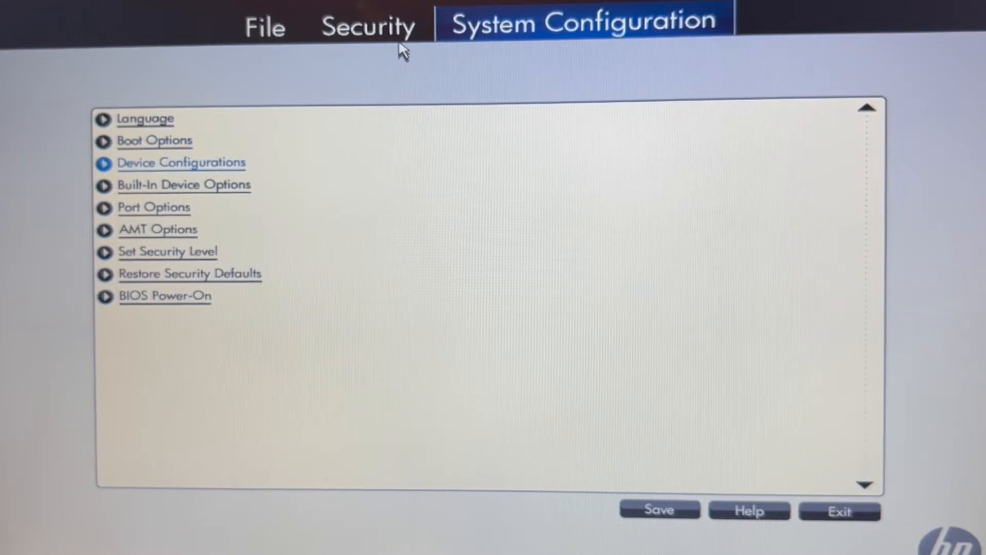
key("Down")
key("Down")
key("Down")
key("Down")
key("Down")
key("Down")
key("Up")
key("Up")
key("Up")
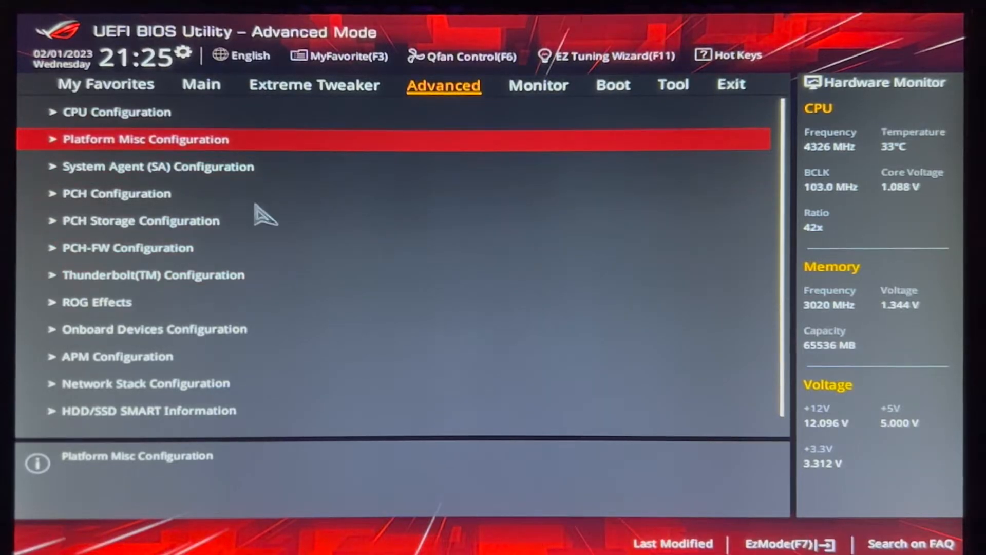
Switch to the ASUS ROG UEFI BIOS and examine the Advanced configuration categories.
key("Down")
key("Down")
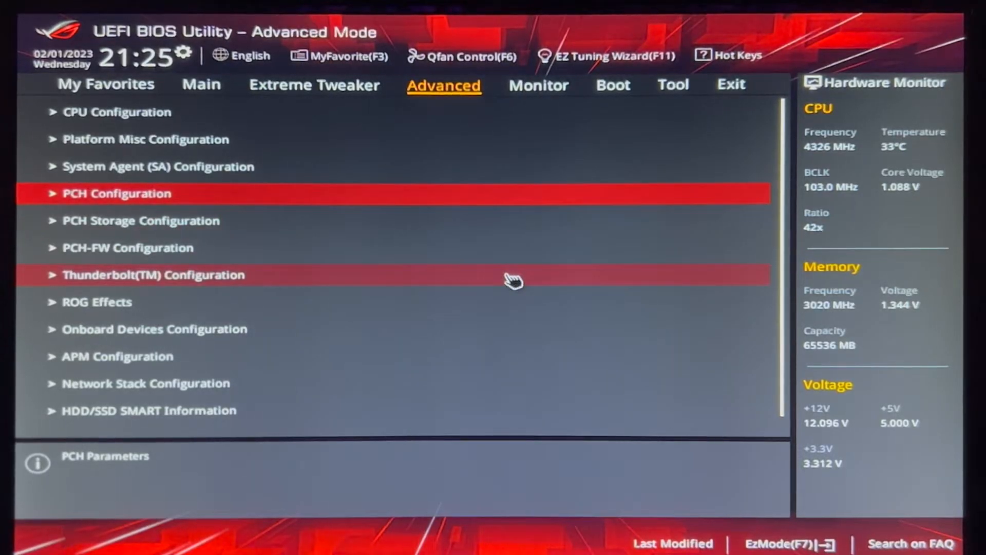
key("Up")
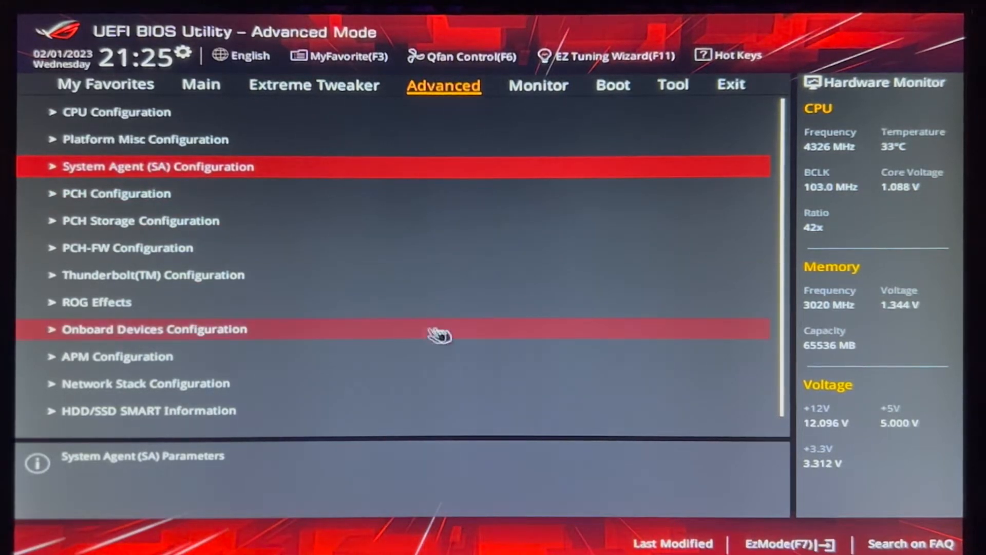
key("Down")
key("Down")
key("Down")
key("Down")
key("Down")
key("Down")
key("Down")
key("Down")
key("Down")
key("Down")
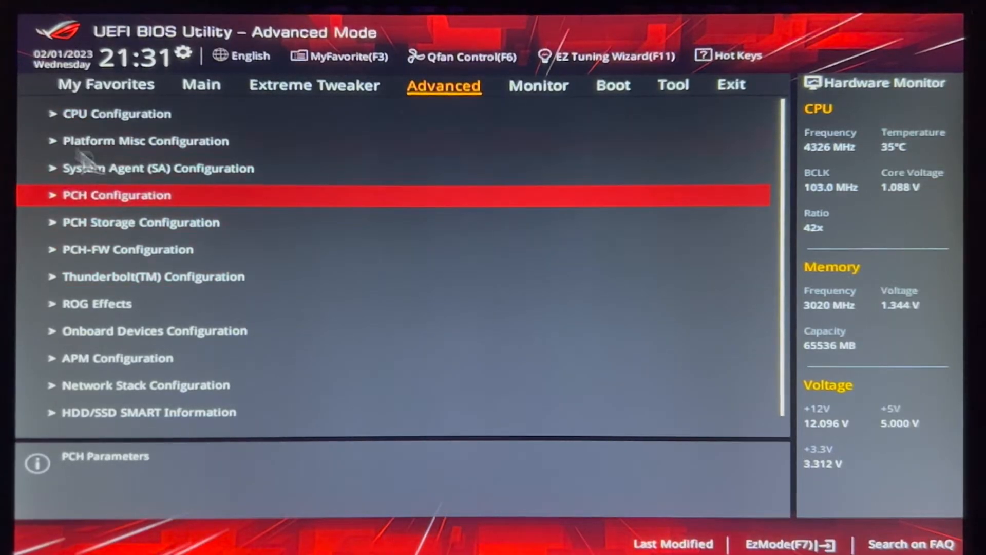
left_click(90, 143)
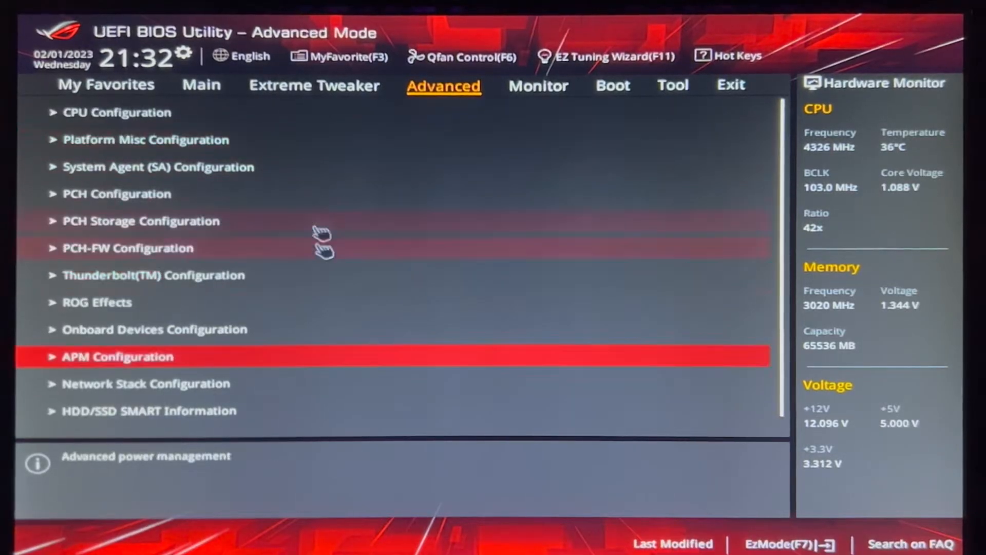
Look through the Advanced categories again, including APM Configuration and Onboard Devices Configuration.
key("Up")
key("Up")
key("Up")
key("Up")
key("Up")
key("Up")
key("Up")
key("Up")
key("Up")
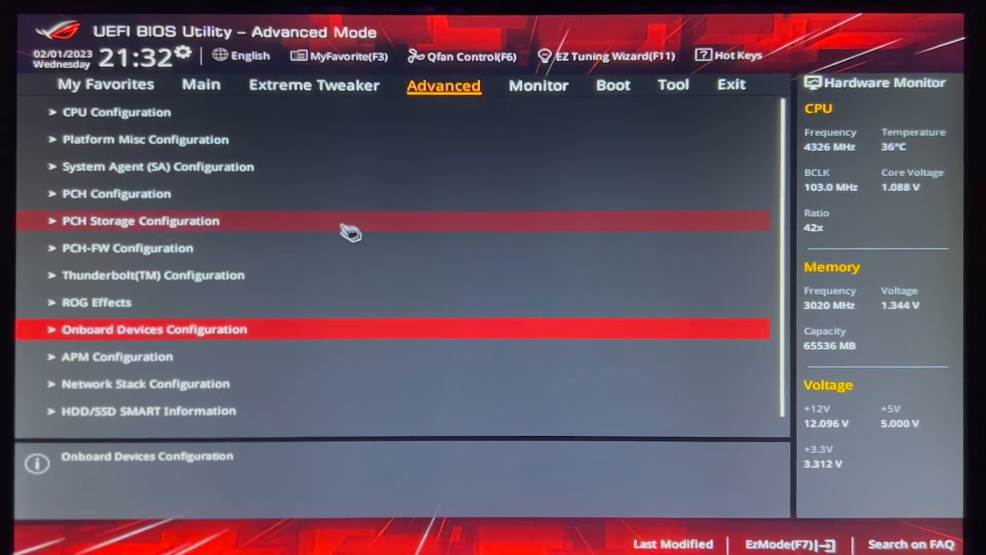
key("Down")
key("Down")
key("Down")
key("Down")
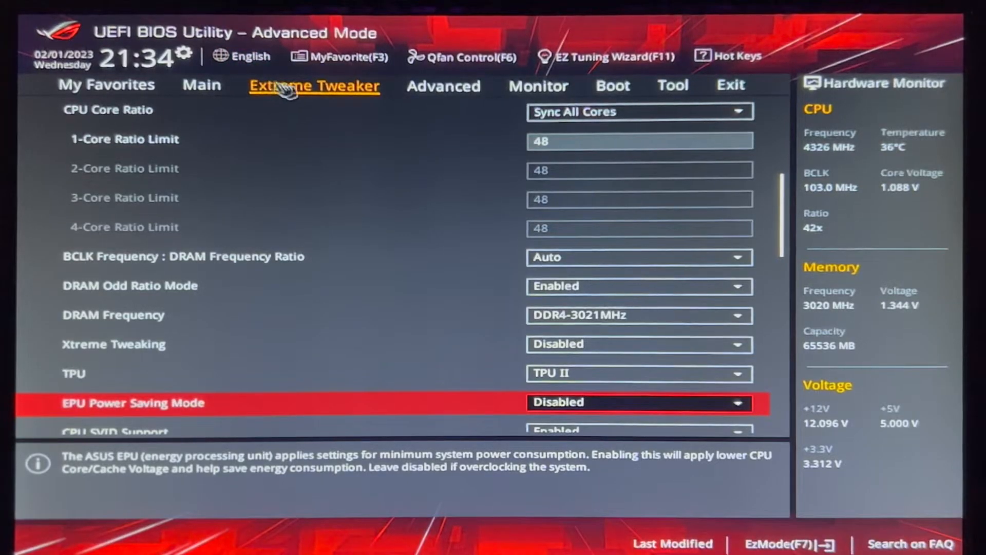
Look through the Extreme Tweaker settings from EPU Power Saving Mode through CPU SVID Support to DRAM Timing Control.
key("Down")
key("Down")
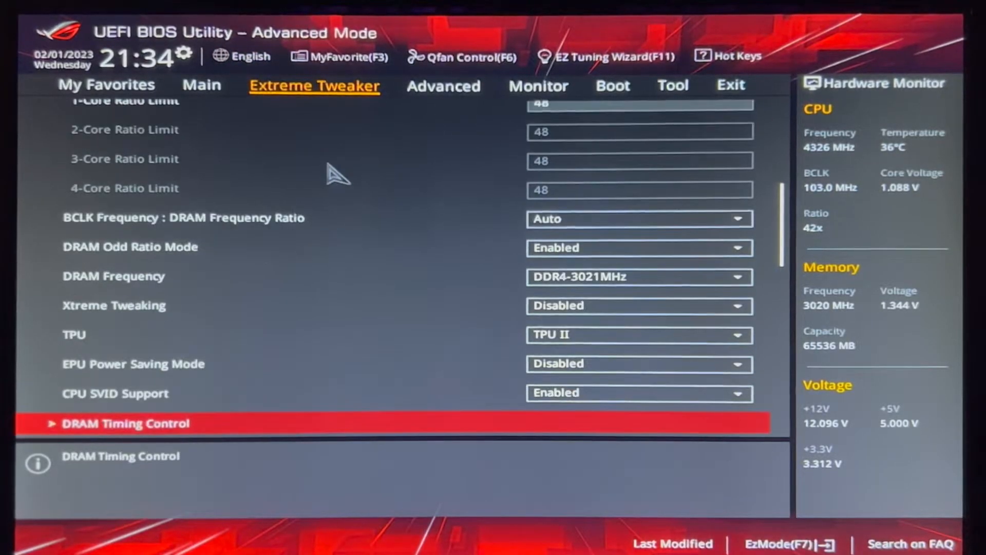
key("Down")
key("Down")
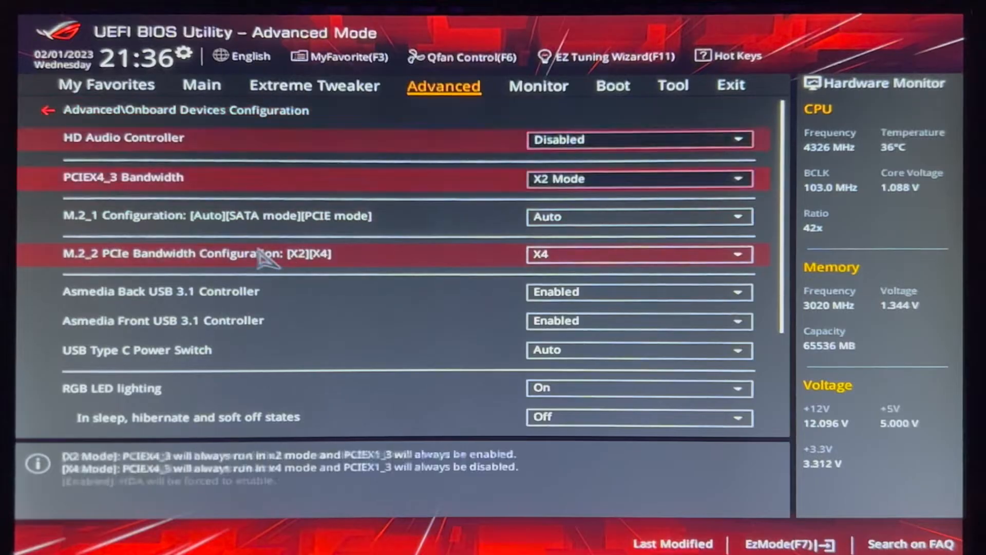
Examine the Onboard Devices Configuration page, including the HD Audio, Bluetooth, Wi-Fi and Intel LAN controller settings.
scroll(262, 265, "down", 3)
scroll(261, 264, "up", 5)
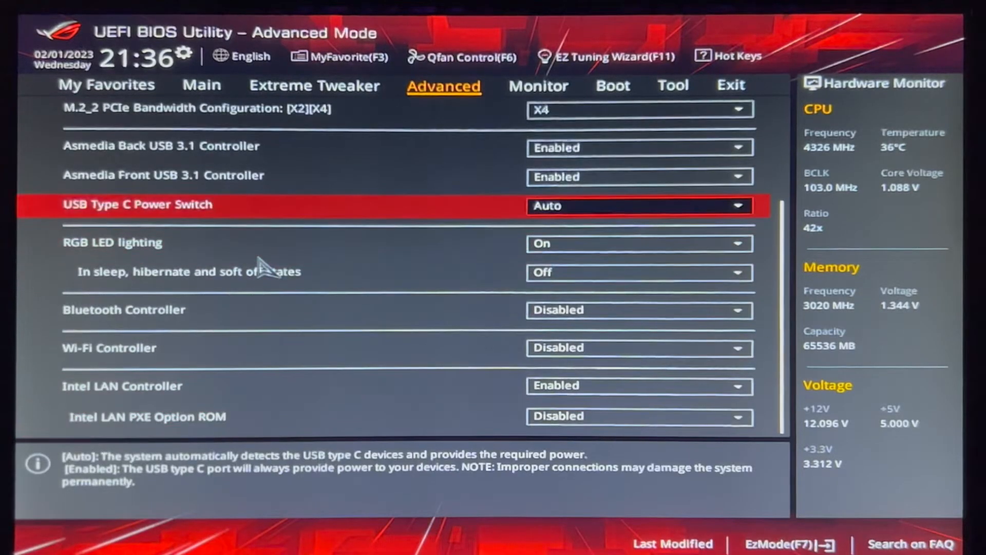
scroll(272, 280, "up", 3)
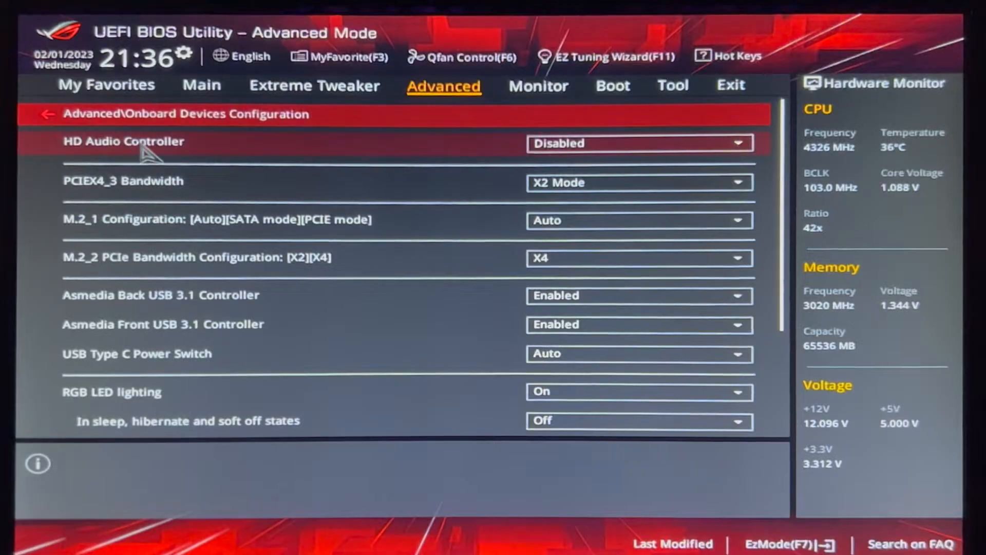
scroll(185, 205, "down", 3)
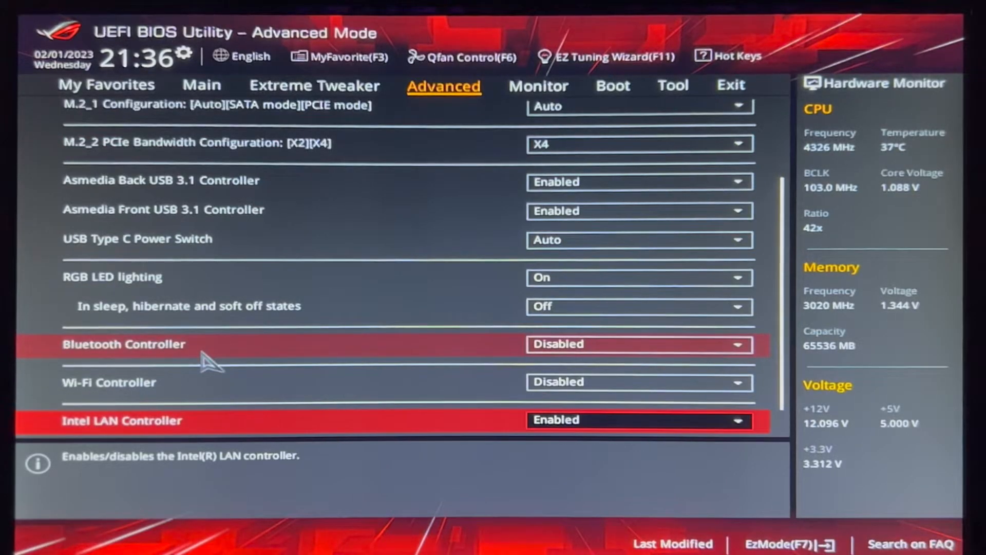
scroll(209, 358, "down", 1)
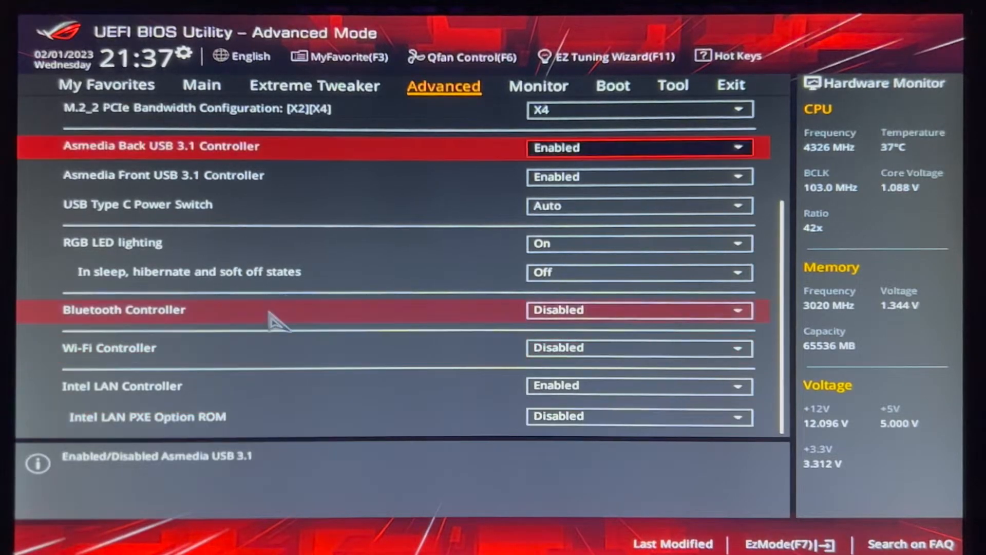
Check the onboard device entries from Asmedia Back USB 3.1 Controller down to Intel LAN PXE Option ROM.
key("Down")
key("Down")
key("Down")
key("Down")
key("Down")
key("Down")
key("Down")
key("Down")
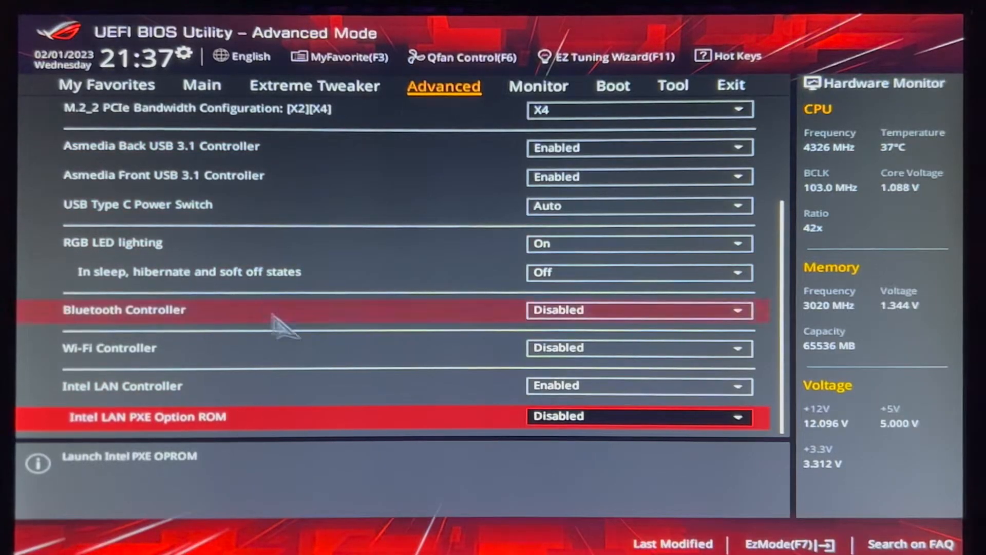
Review the onboard device entries back up through M.2_2 PCIe Bandwidth Configuration to HD Audio Controller.
key("Up")
key("Up")
key("Up")
key("Up")
key("Up")
key("Up")
key("Up")
key("Up")
key("Up")
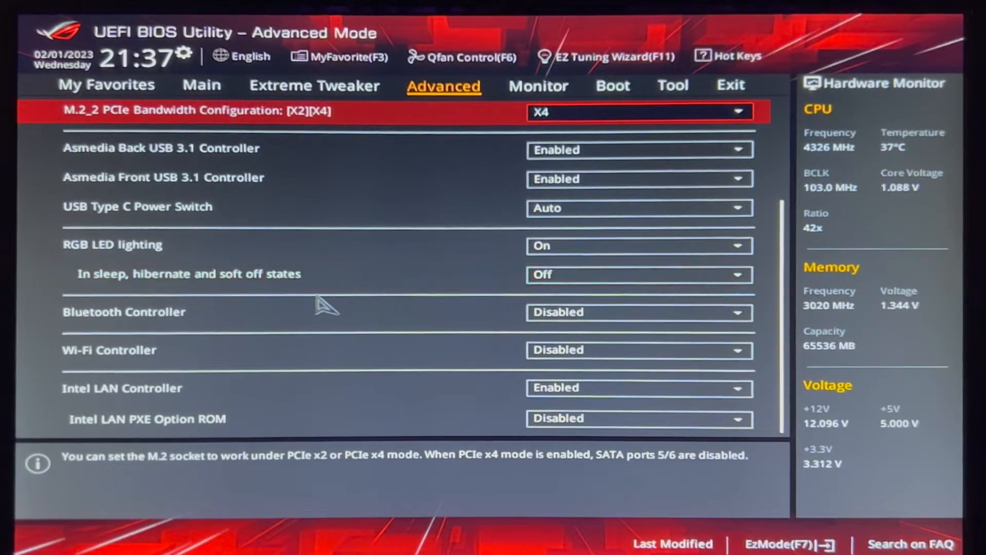
scroll(453, 336, "up", 3)
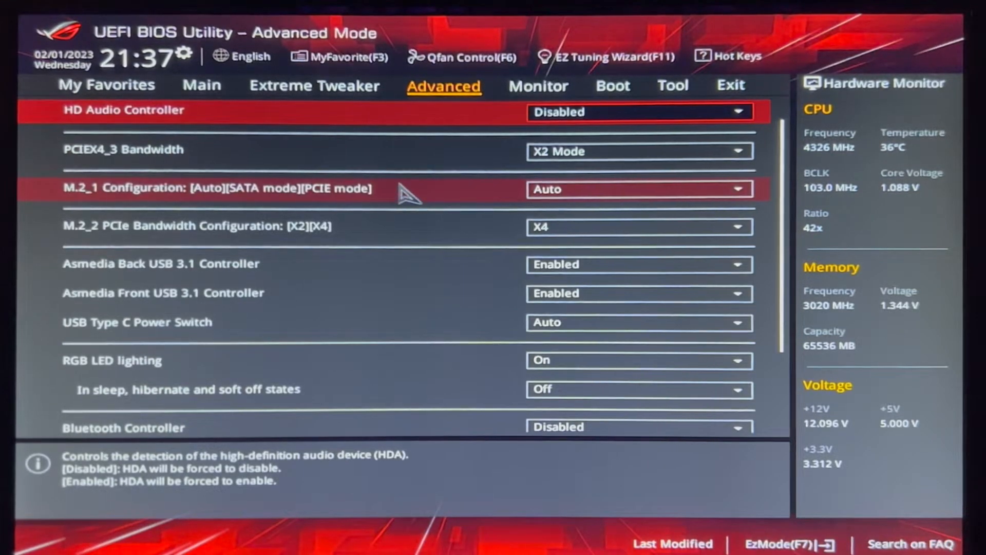
scroll(402, 187, "up", 1)
scroll(393, 174, "down", 3)
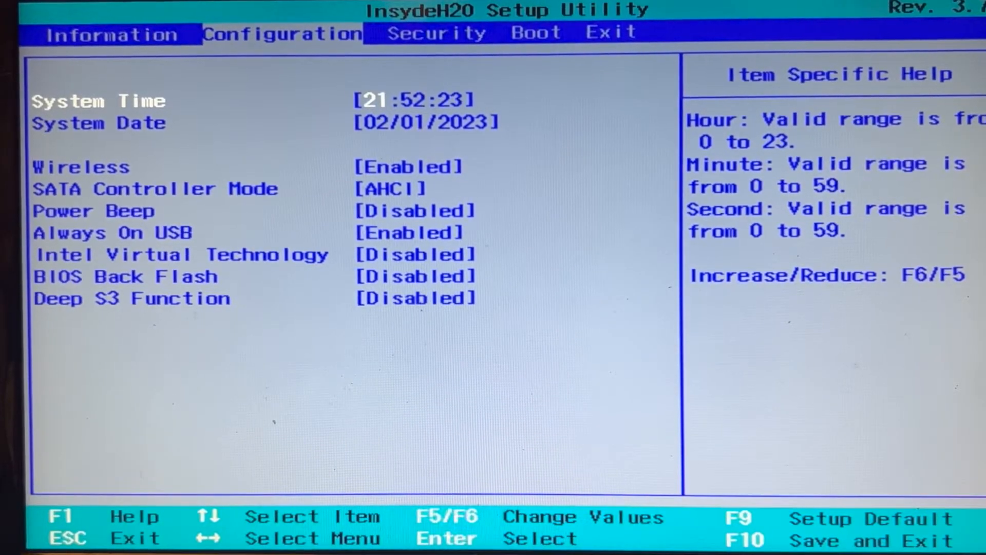
Switch to the InsydeH20 Setup Utility and examine the Configuration settings, ending at Wireless.
key("Down")
key("Down")
key("Down")
key("Down")
key("Down")
key("Down")
key("Down")
key("Up")
key("Up")
key("Up")
key("Up")
key("Up")
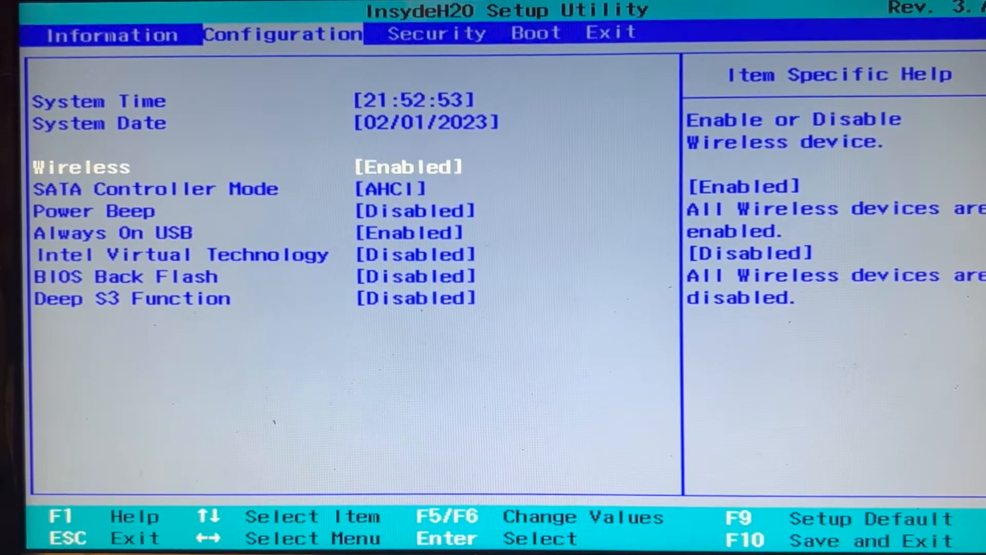
Review the help for the Configuration settings from SATA Controller Mode down to Deep S3 Function.
key("Down")
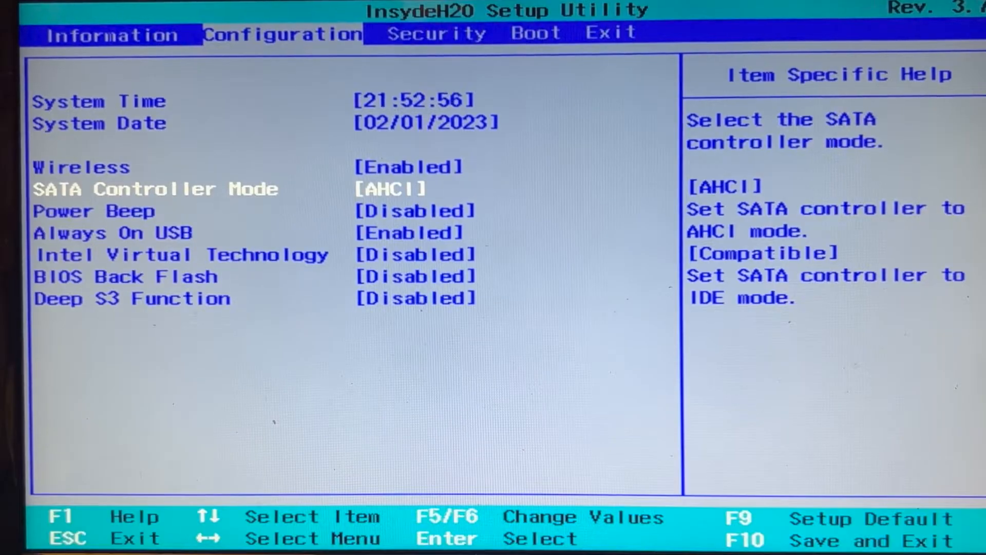
key("Down")
key("Down")
key("Down")
key("Down")
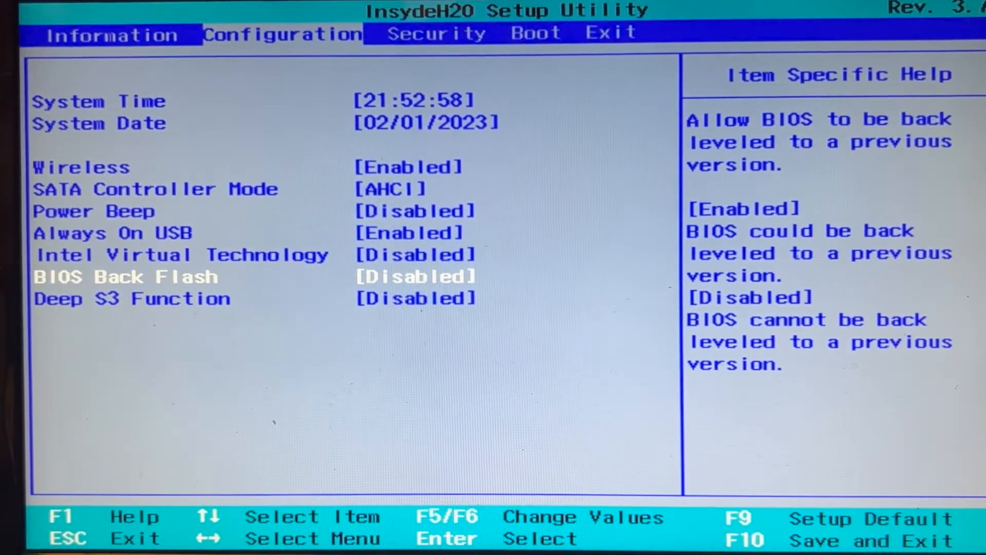
key("Down")
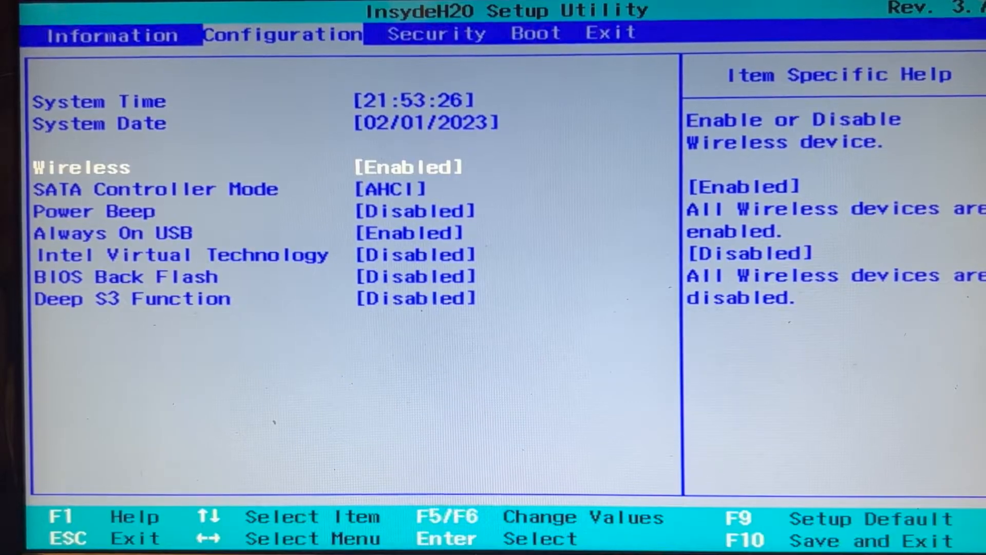
Step through the Configuration entries below Wireless, down to Deep S3 Function, reading each item's help.
key("Down")
key("Down")
key("Down")
key("Down")
key("Down")
key("Down")
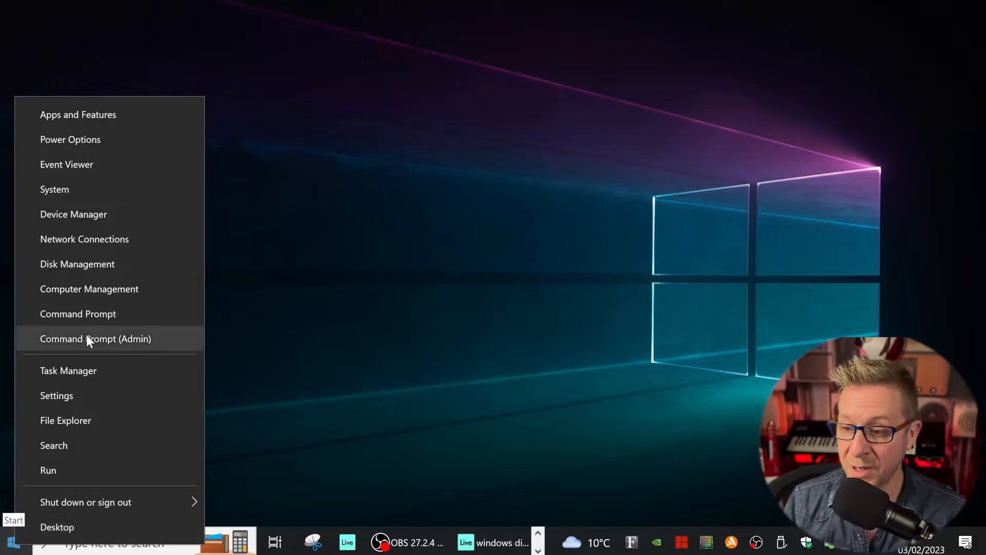
Switch to Device Manager in Windows and disable the HD Pro Webcam C920 under Cameras.
left_click(72, 216)
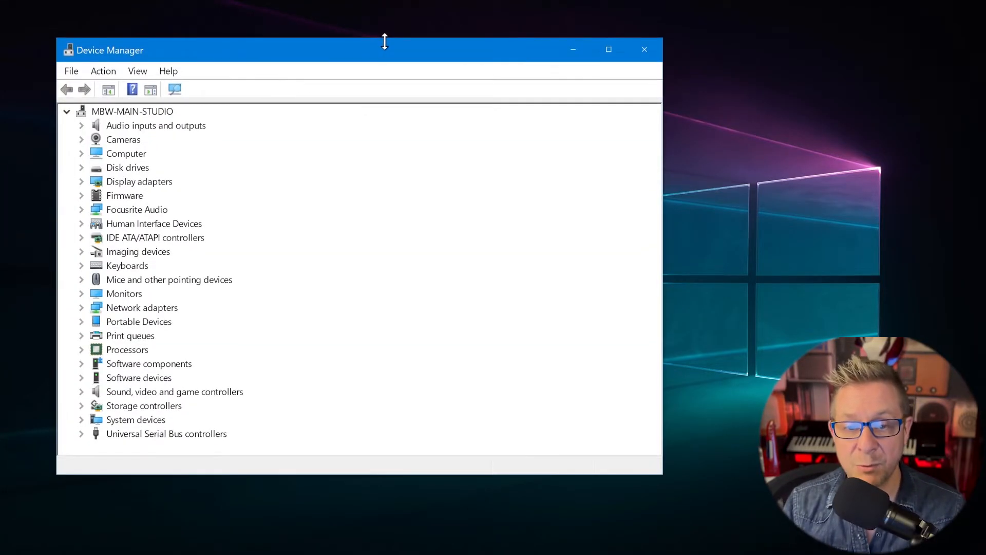
left_click_drag(369, 44, 526, 55)
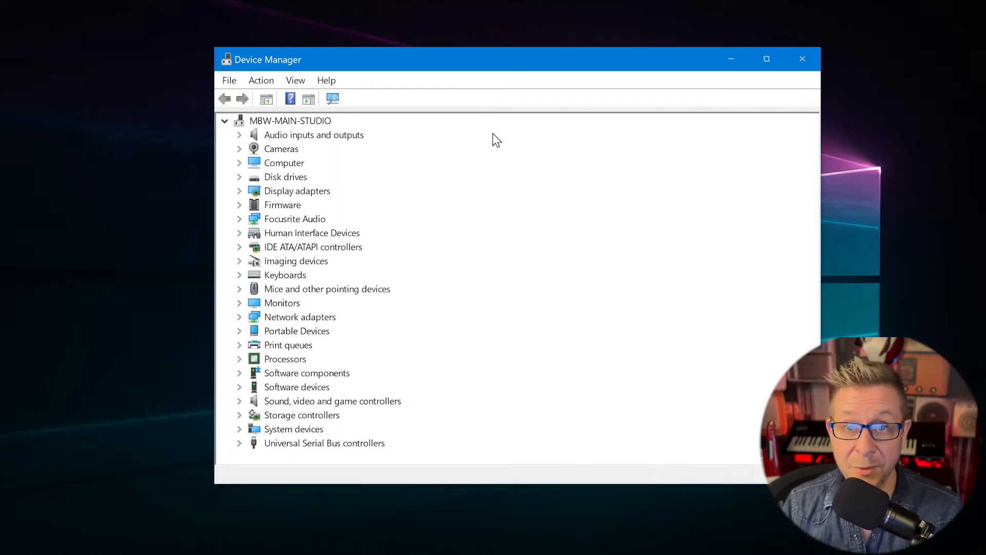
left_click(240, 149)
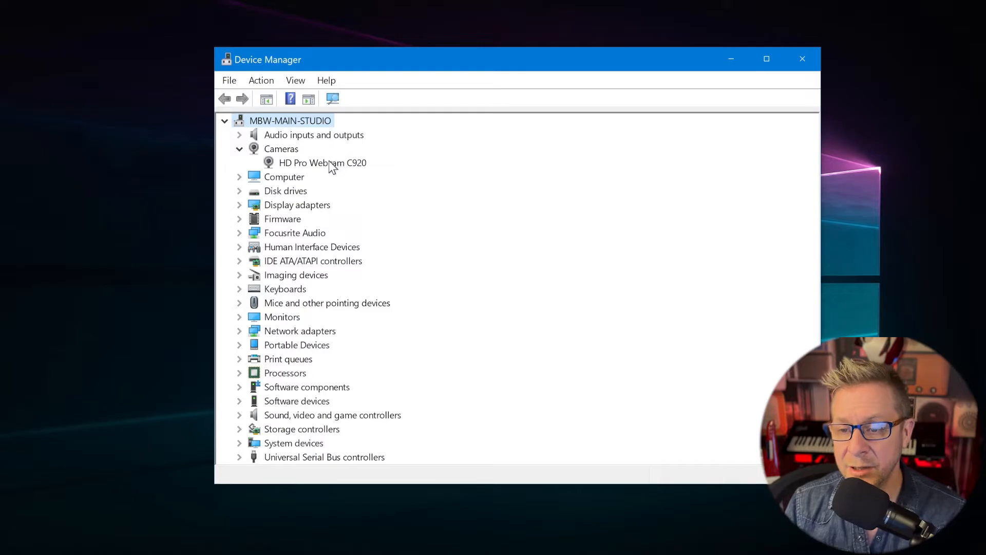
left_click(242, 149)
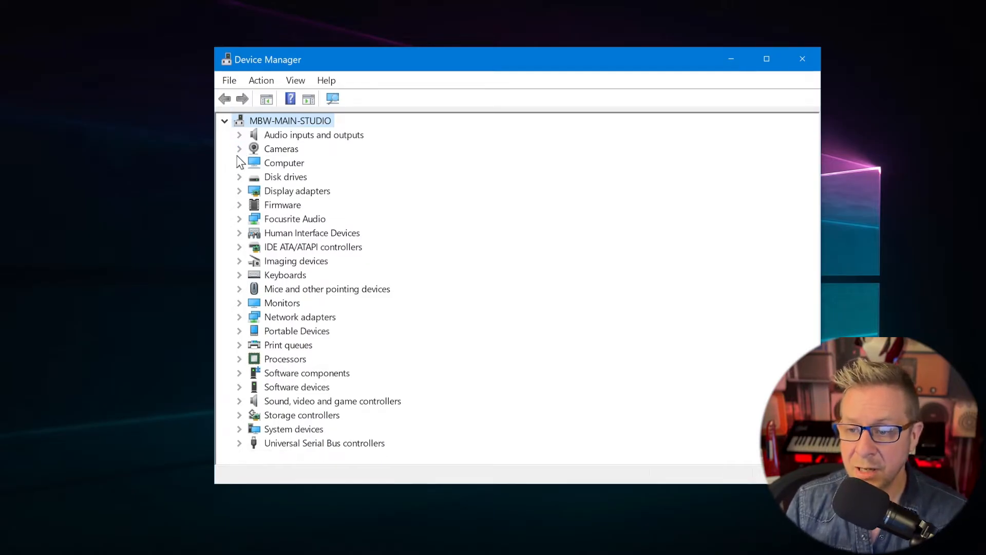
left_click(239, 149)
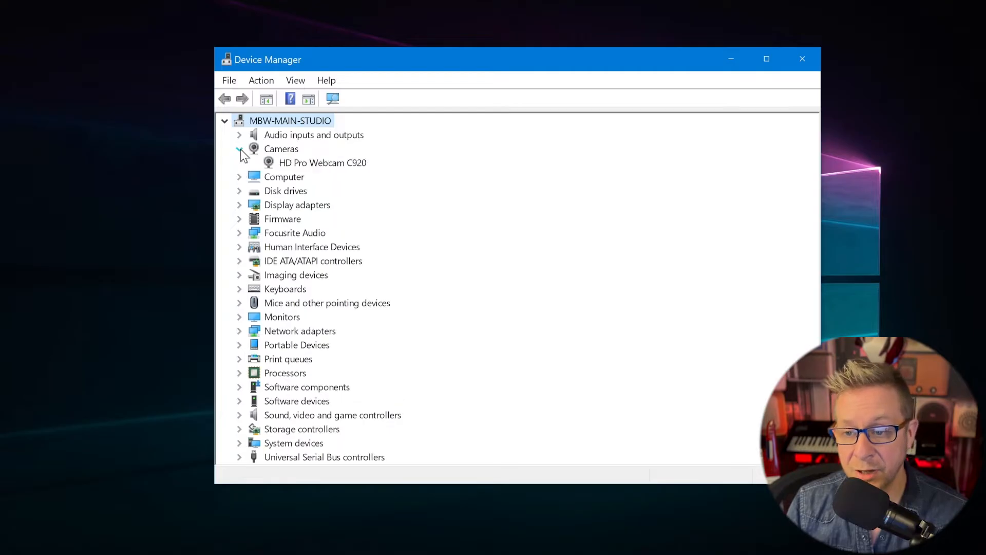
right_click(309, 163)
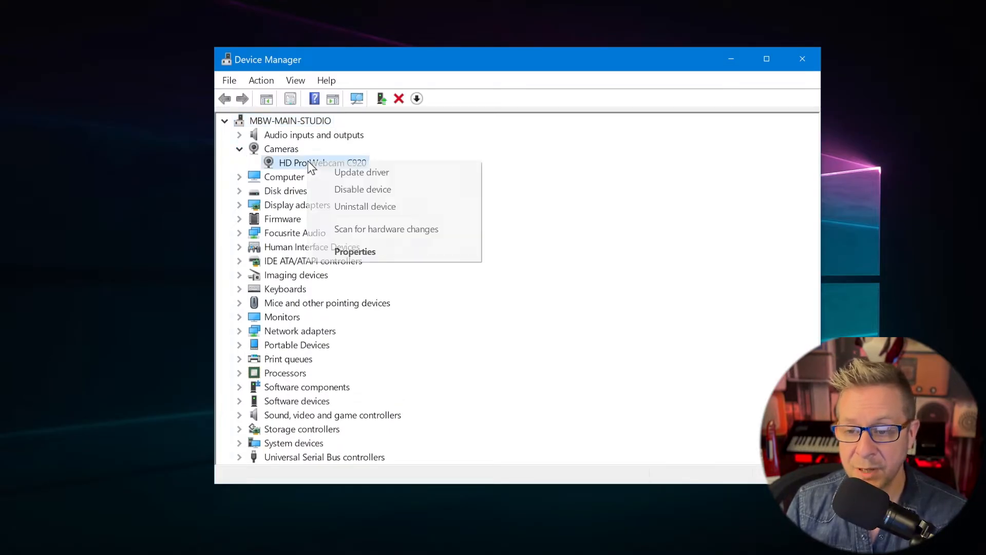
left_click(357, 189)
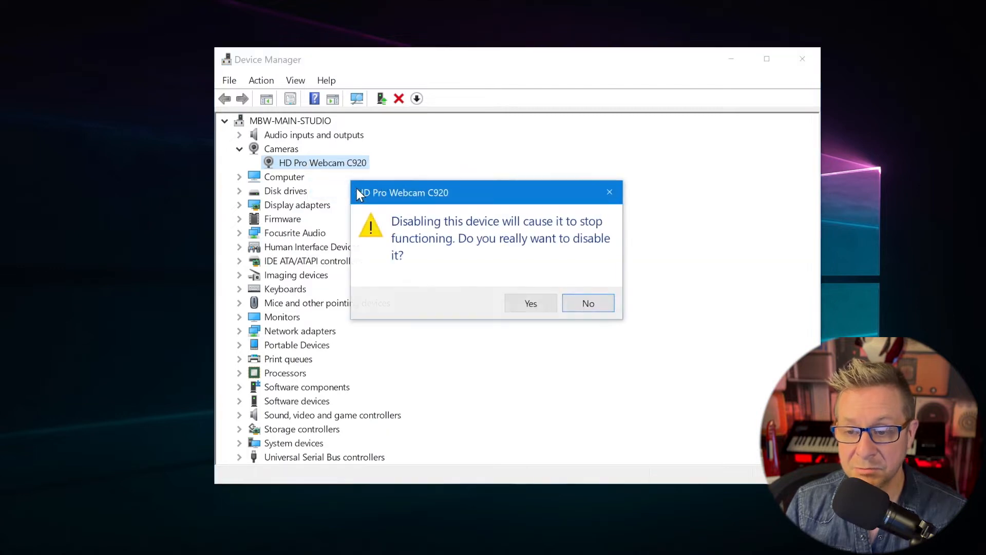
left_click(529, 304)
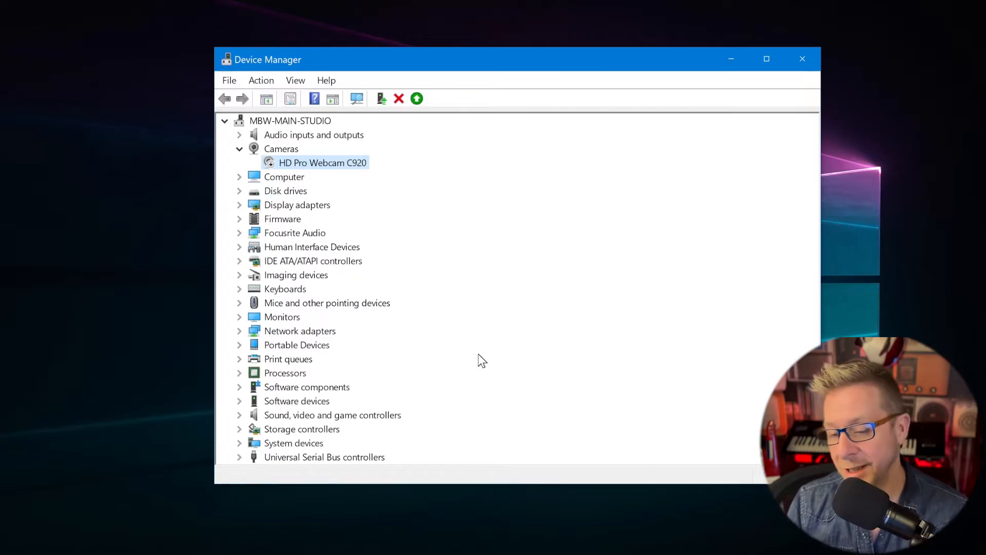
Disable the NVIDIA High Definition Audio device under Sound, video and game controllers.
left_click(238, 415)
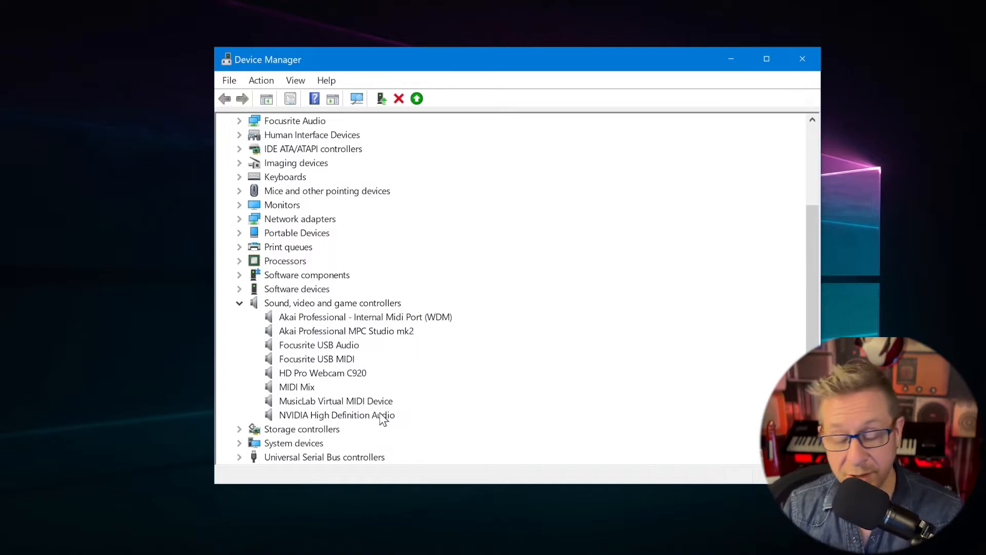
right_click(296, 415)
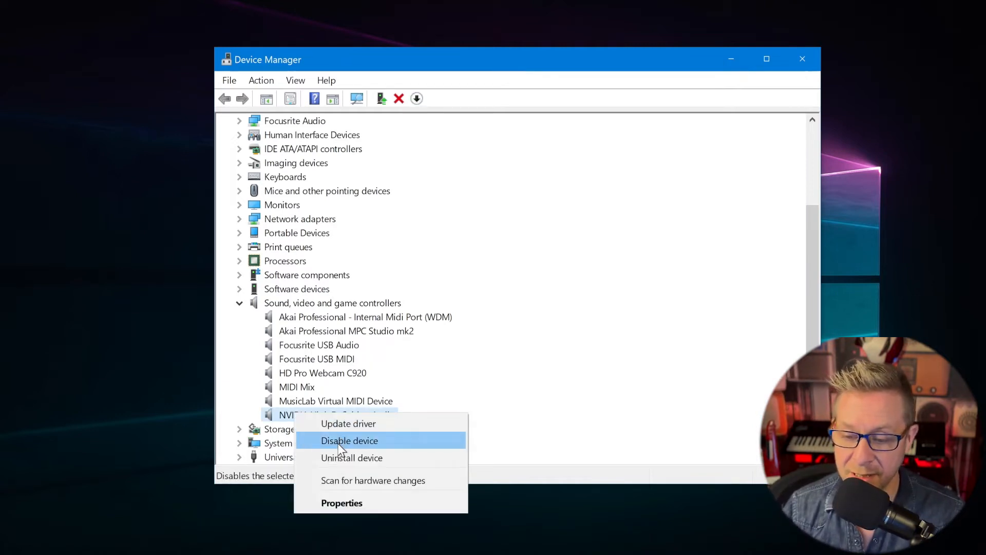
left_click(339, 442)
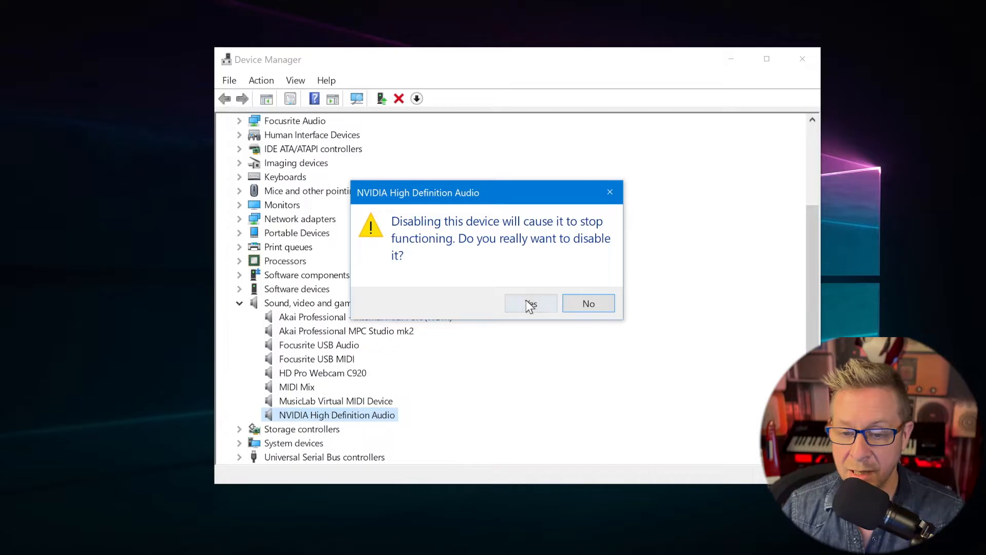
left_click(526, 302)
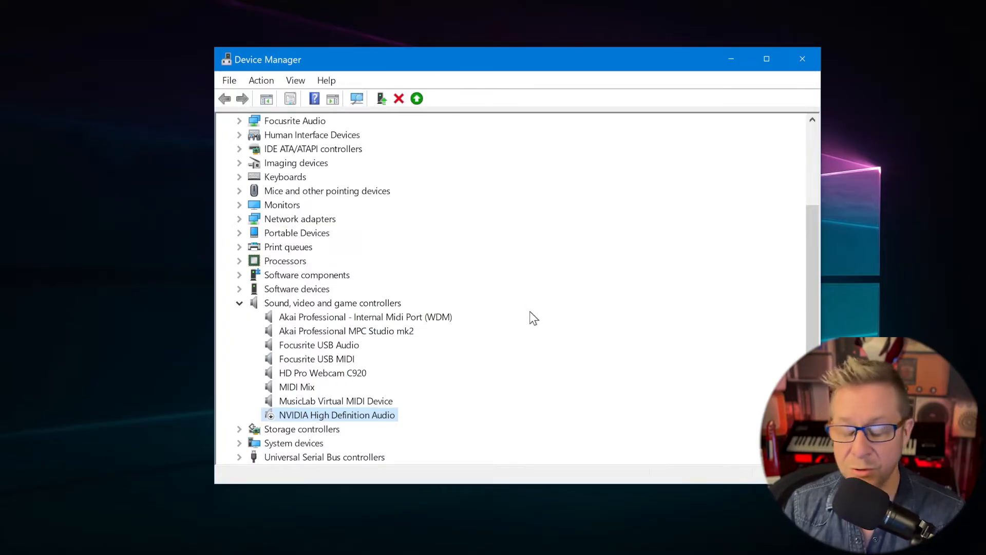
Disable the Photosmart B110 series device under Imaging devices.
scroll(256, 240, "up", 2)
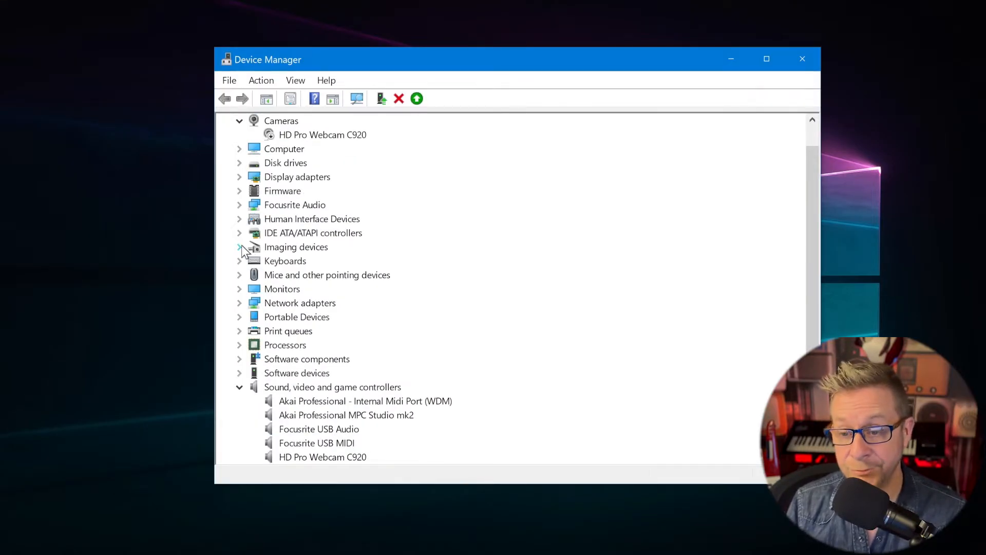
left_click(240, 246)
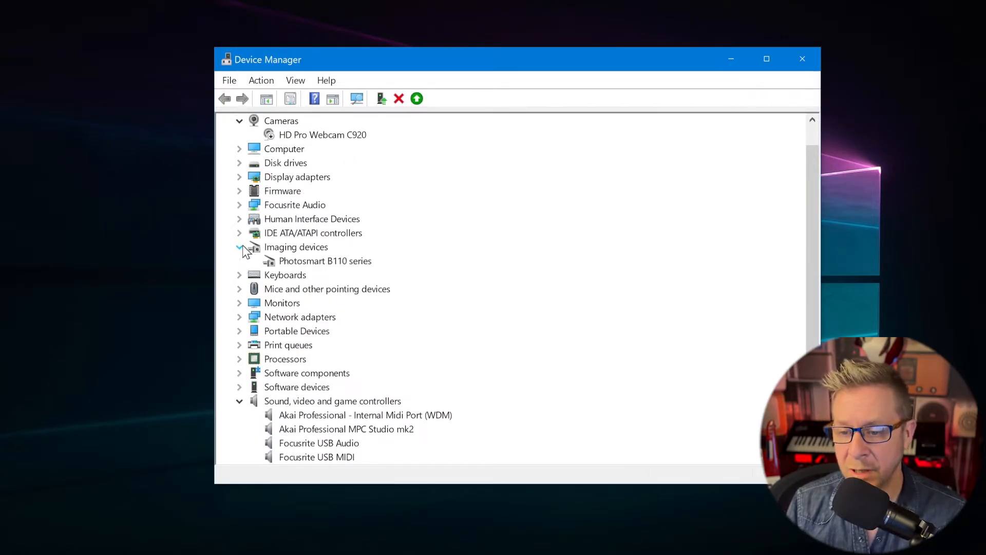
right_click(356, 266)
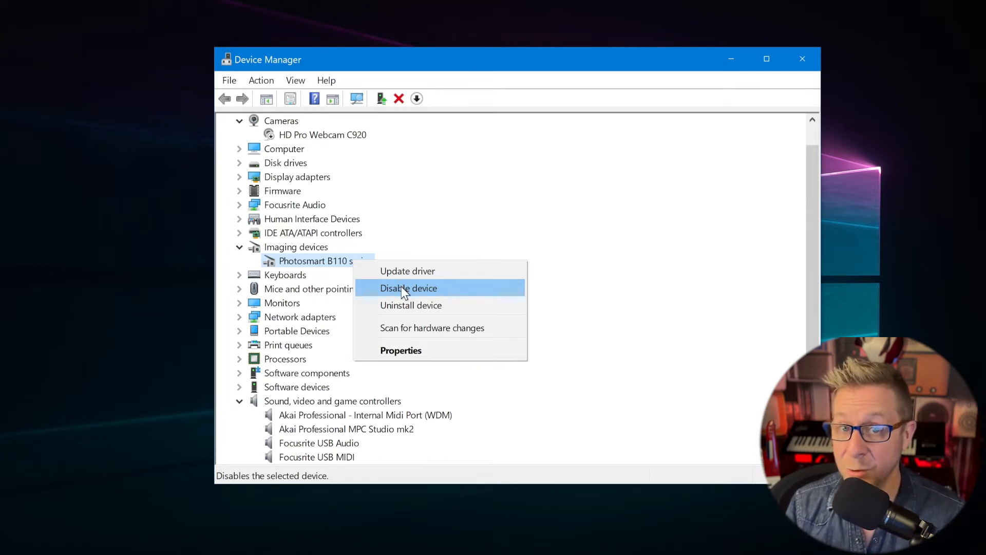
left_click(401, 288)
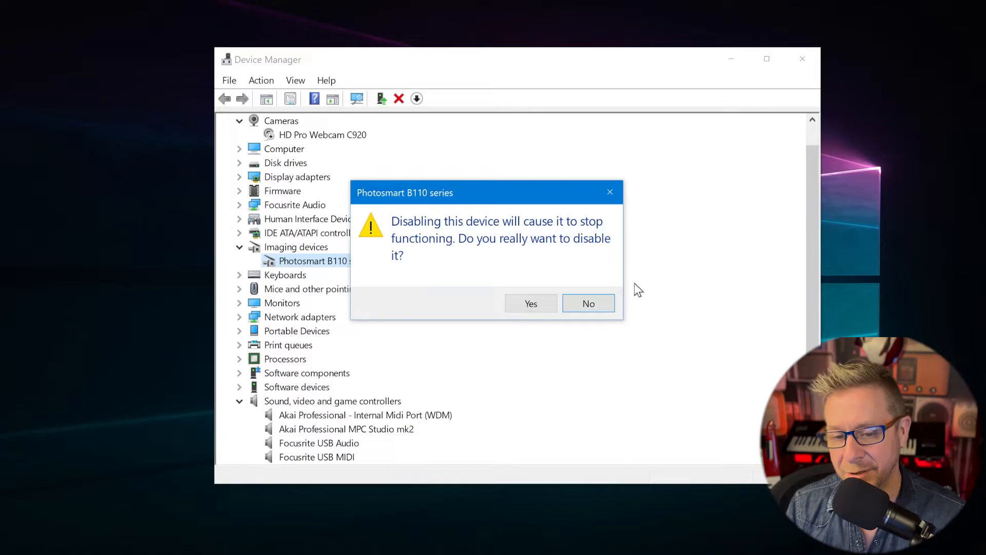
left_click(529, 303)
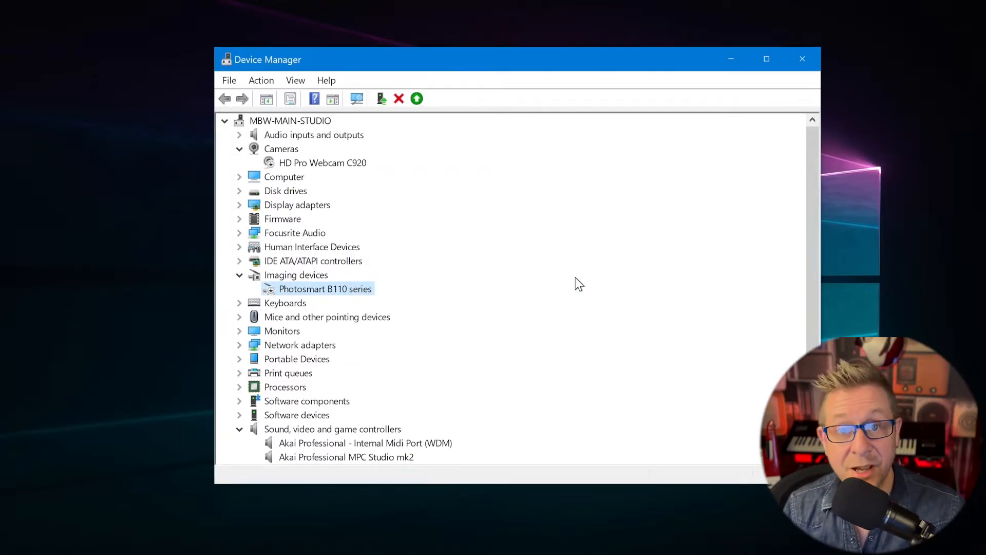
scroll(566, 264, "down", 3)
scroll(565, 264, "up", 3)
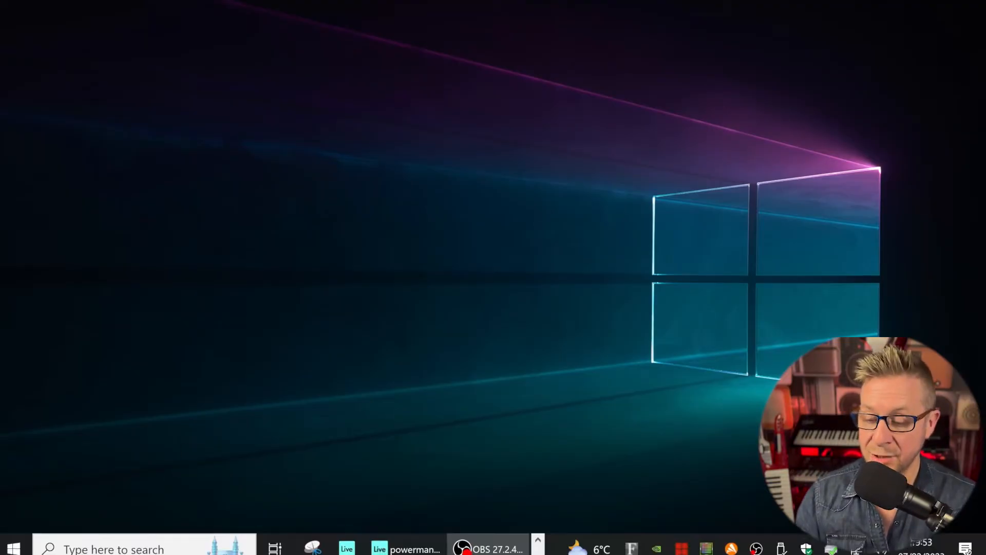
Open the Windows Power & sleep settings and go to the additional power settings.
right_click(13, 547)
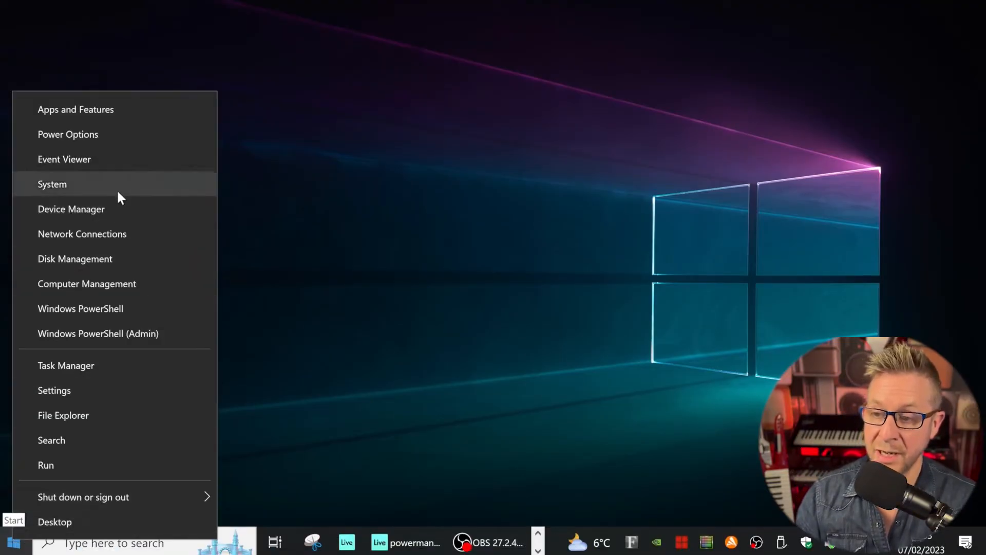
left_click(85, 134)
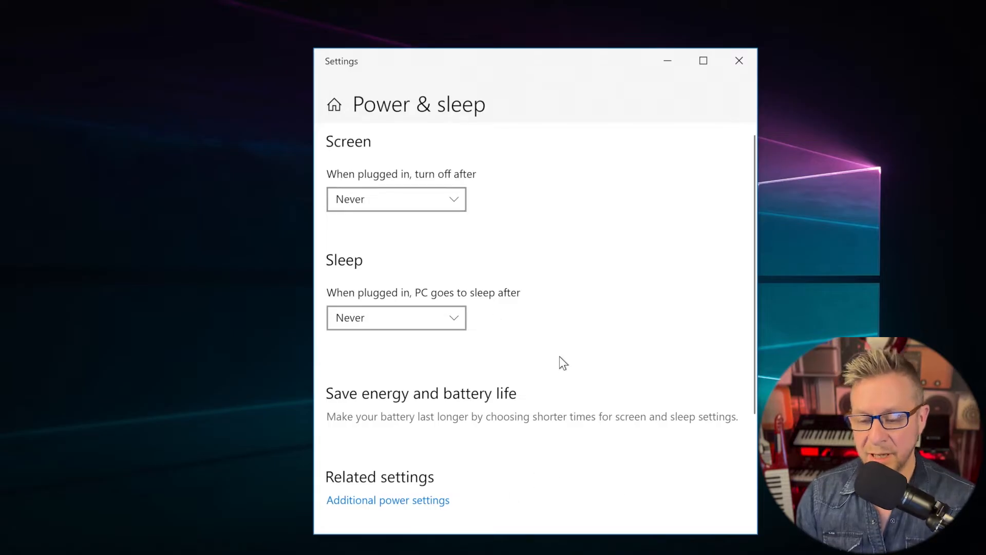
scroll(559, 356, "down", 2)
left_click(389, 427)
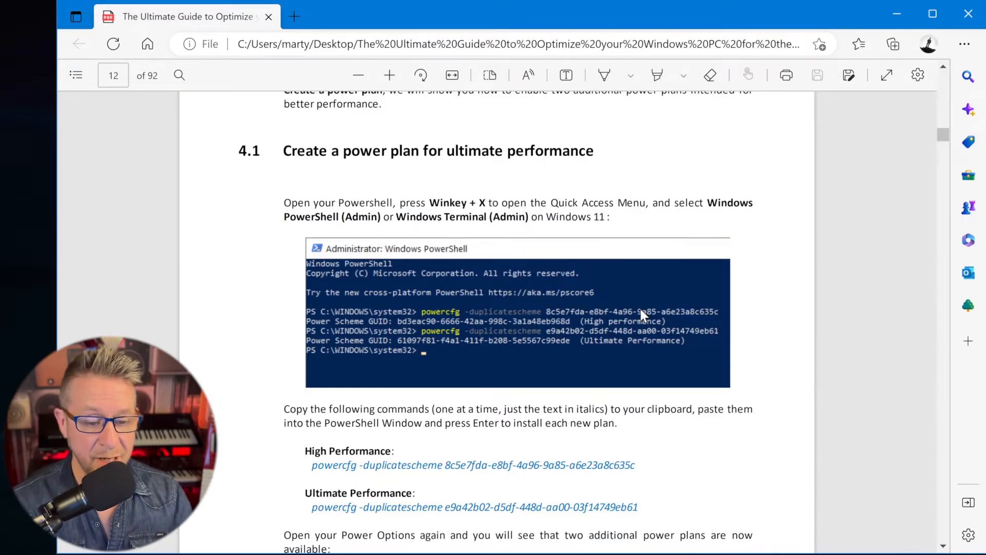
Copy the Ultimate Performance command "powercfg -duplicatescheme e9a42b02-d5df-448d-aa00-03f14749eb61" from page 12 of the PDF guide.
scroll(323, 383, "down", 2)
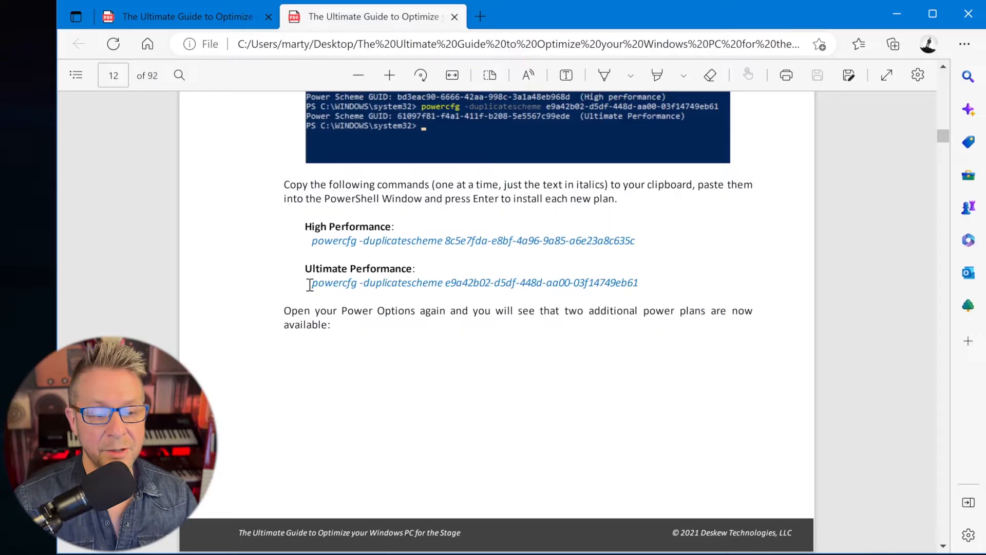
left_click_drag(312, 283, 638, 282)
key("ctrl+c")
right_click(631, 284)
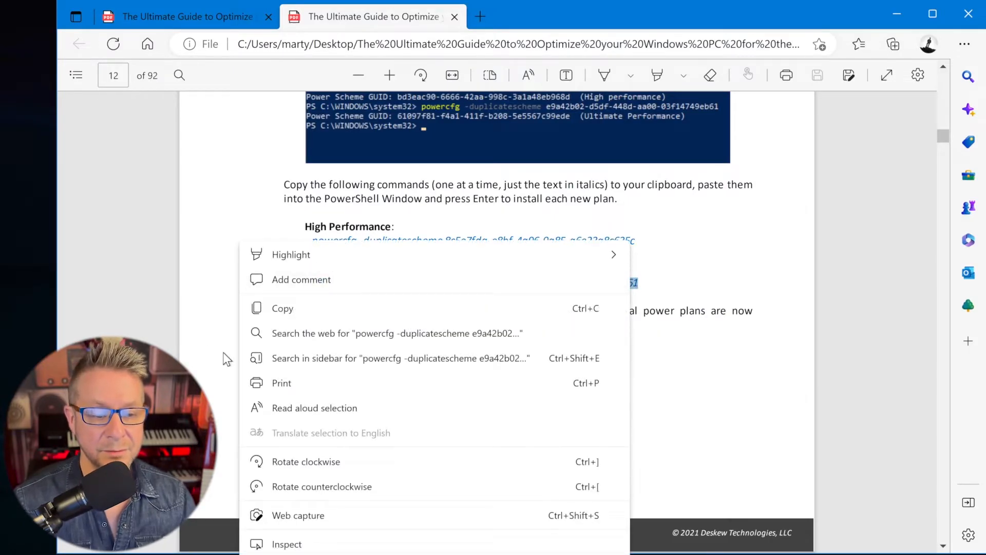
left_click(252, 308)
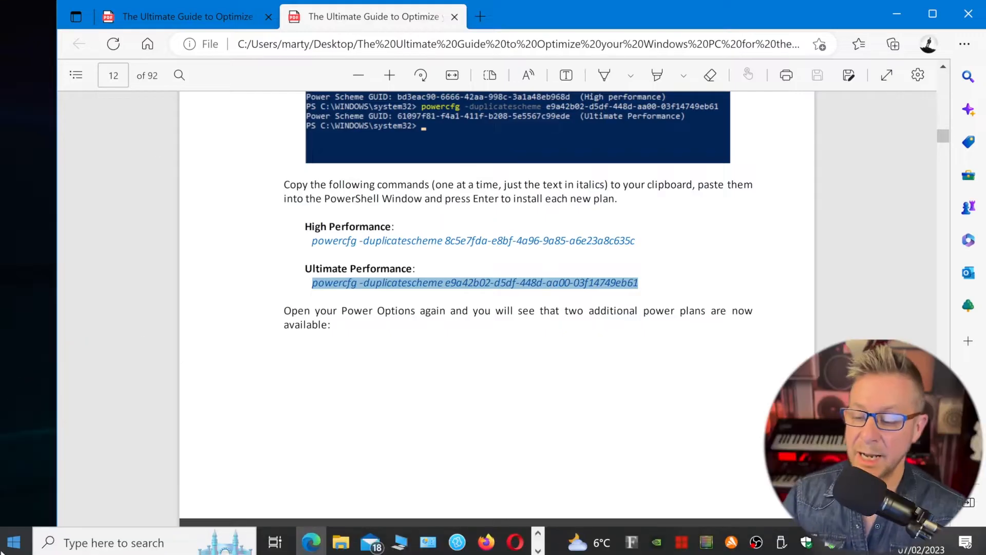
Paste the copied Ultimate Performance command into a new Windows PowerShell window and close that window.
right_click(9, 547)
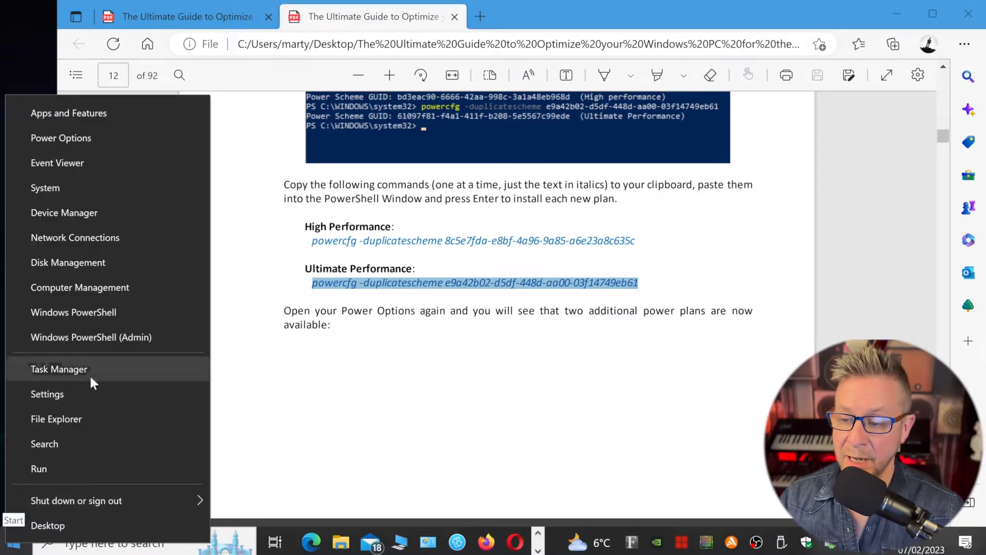
left_click(71, 311)
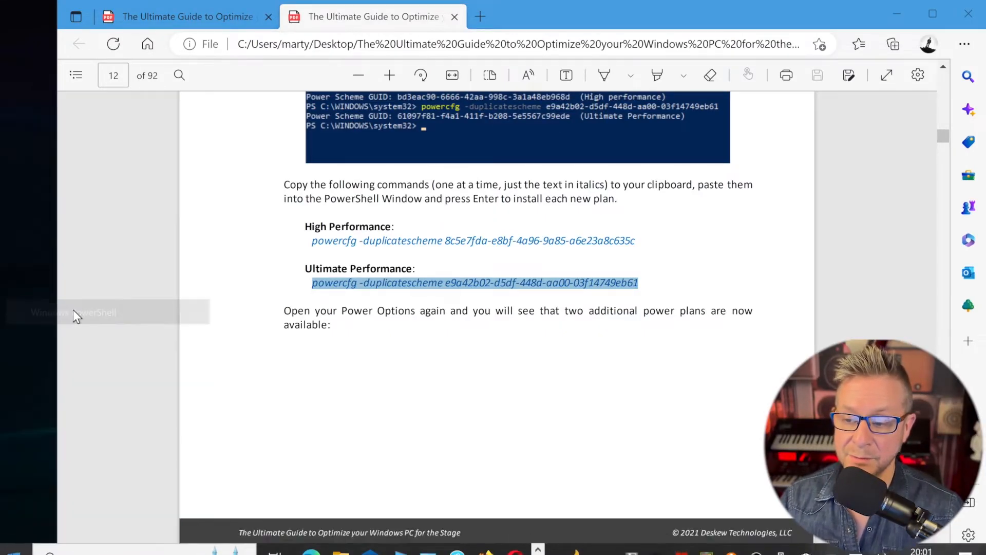
right_click(211, 194)
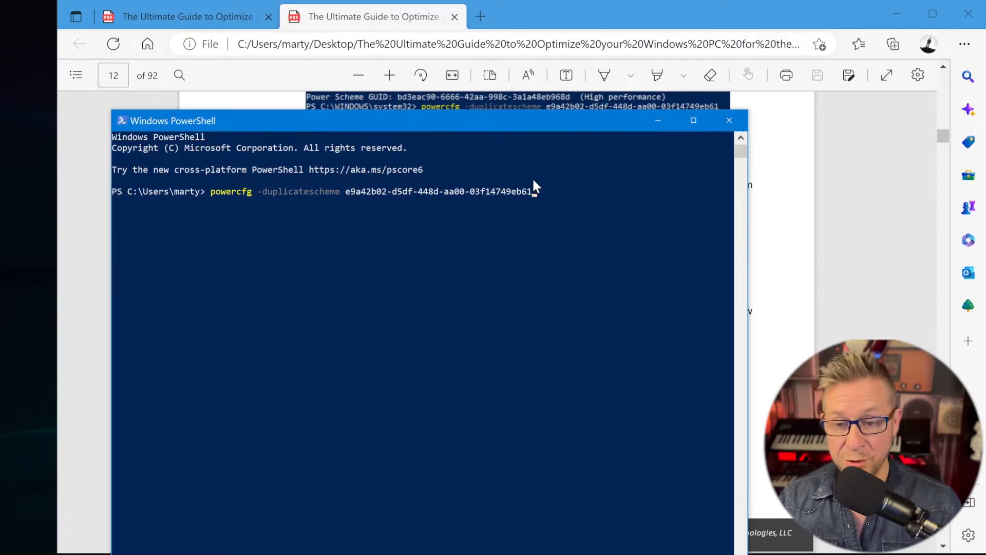
left_click(713, 113)
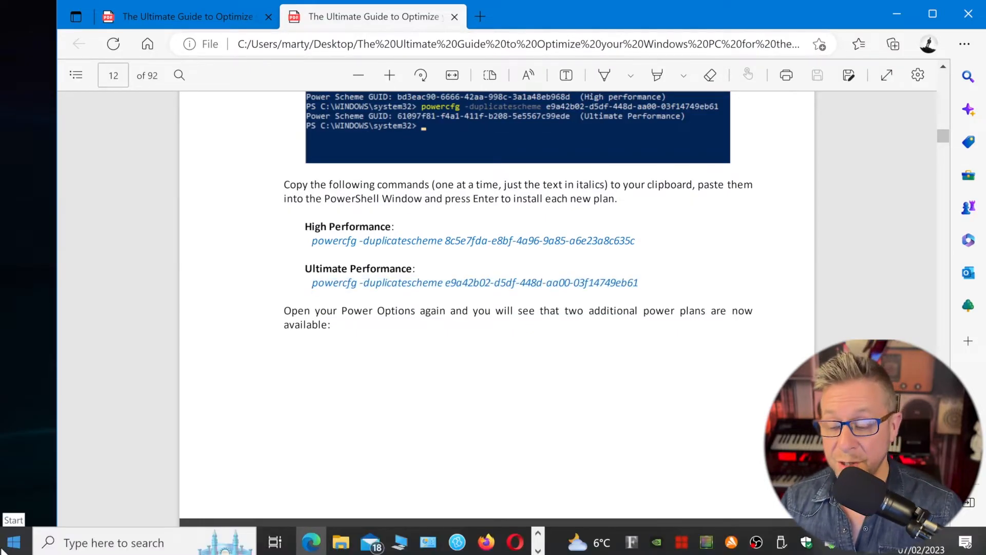
Search Windows for "power" and launch Windows PowerShell from the matching apps.
left_click(72, 542)
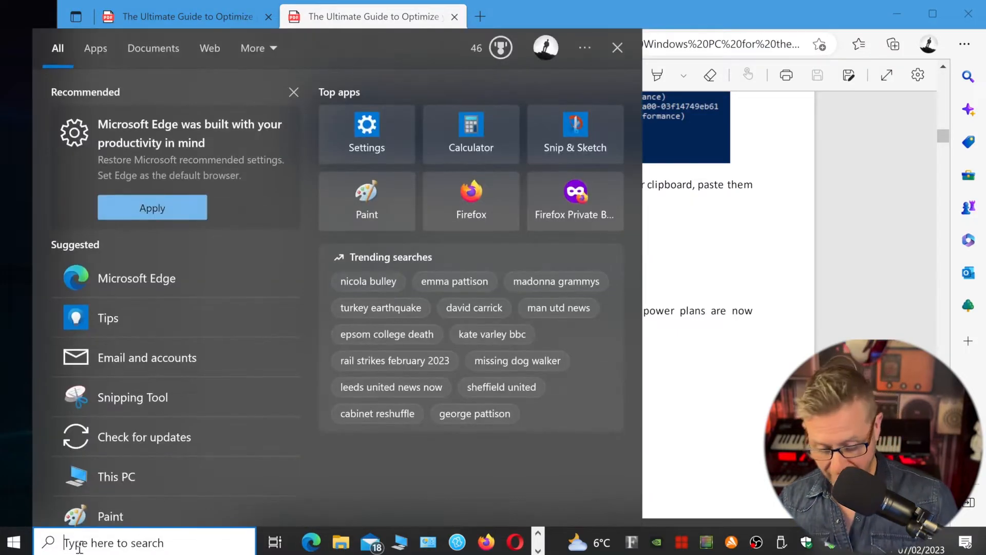
type("power")
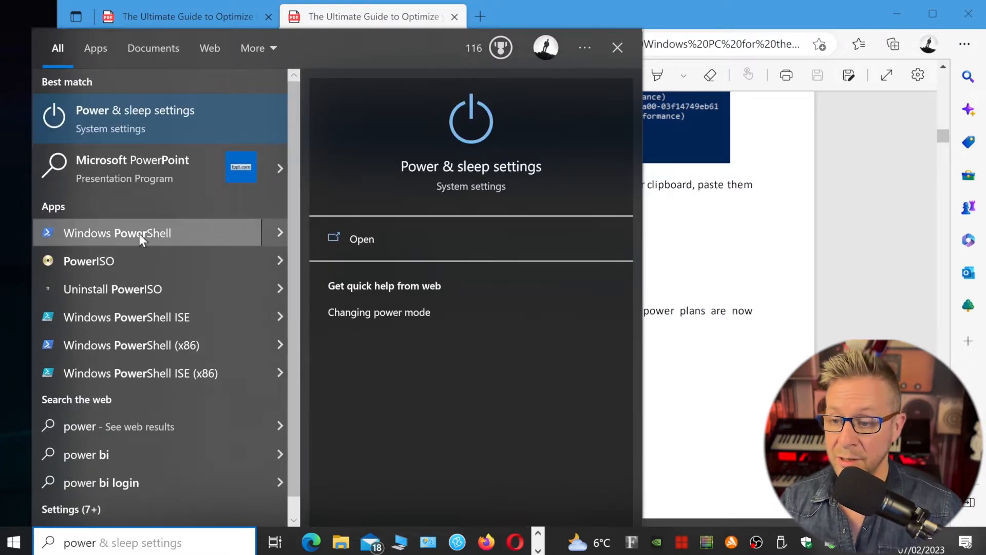
left_click(141, 234)
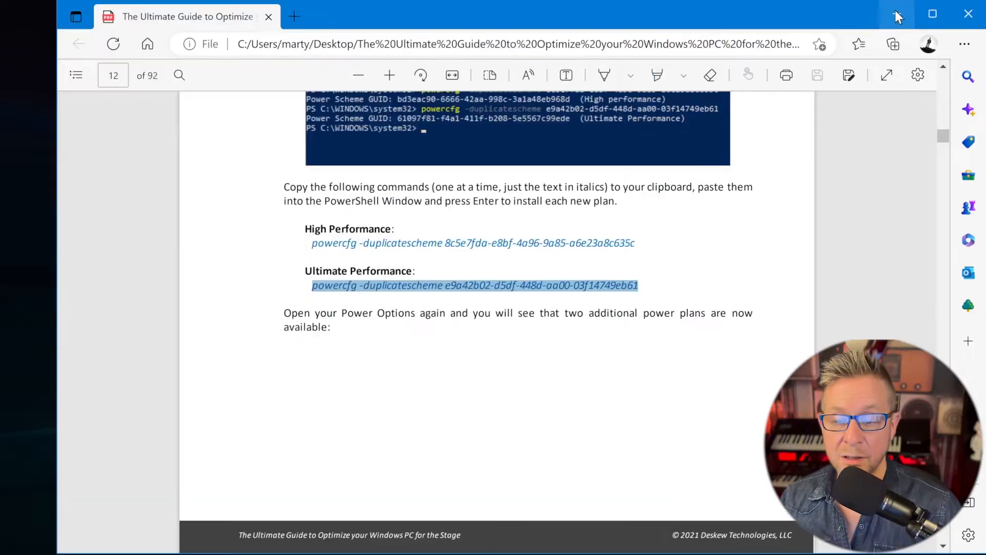
Minimize the PDF guide and open the additional power settings from Power & sleep to view the available power plans.
left_click(896, 11)
mouse_move(3, 548)
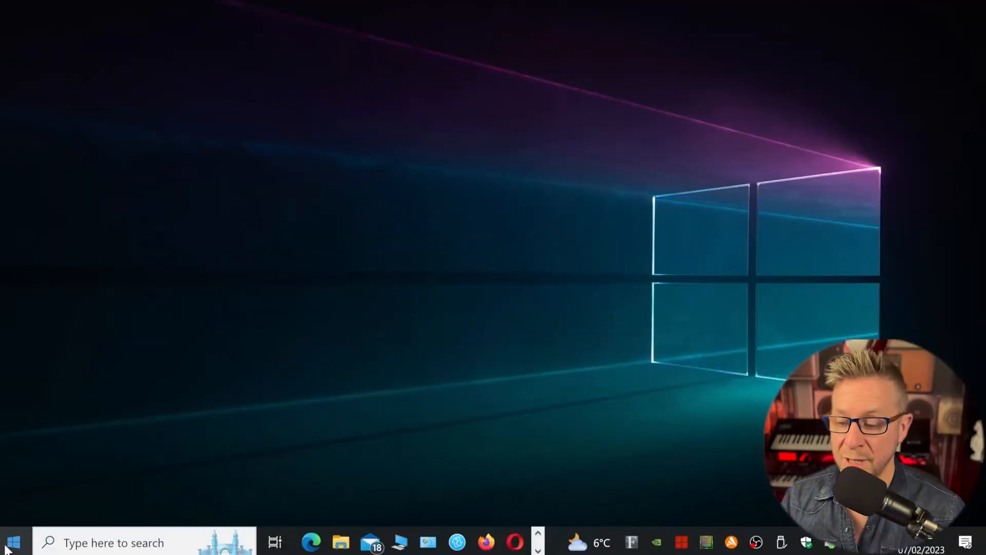
right_click(4, 548)
left_click(56, 141)
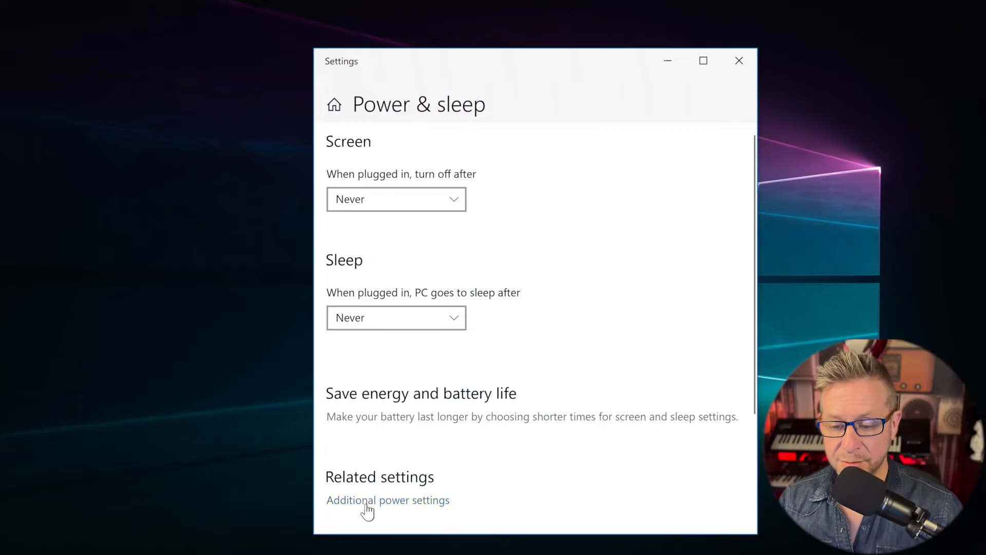
left_click(366, 504)
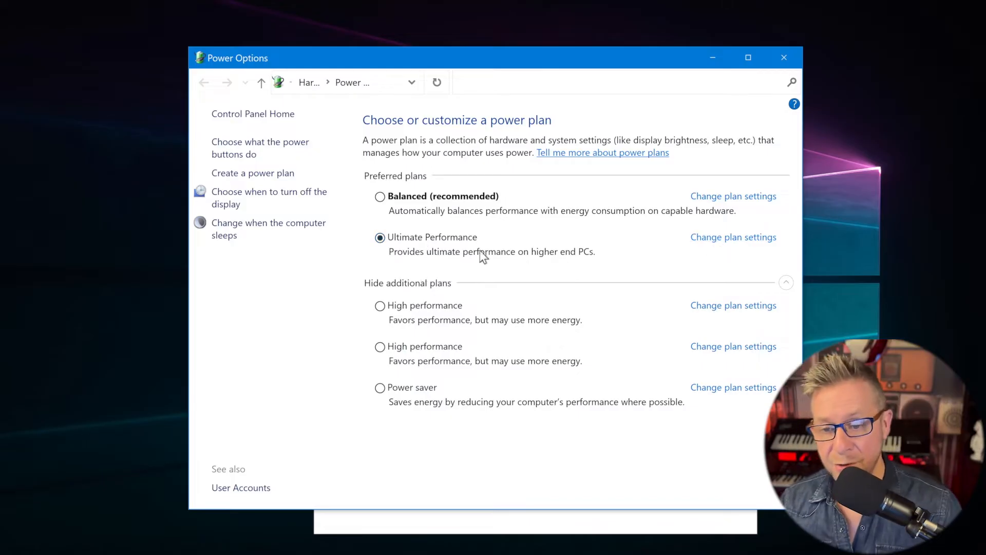
Open the advanced power settings of the Ultimate Performance plan and check the hard disk turn-off setting.
left_click(757, 241)
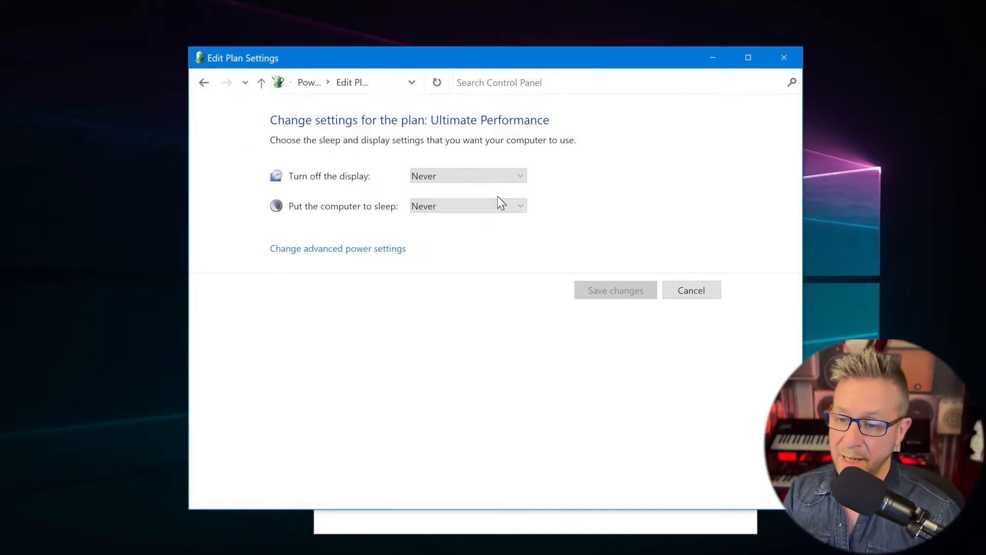
left_click(328, 248)
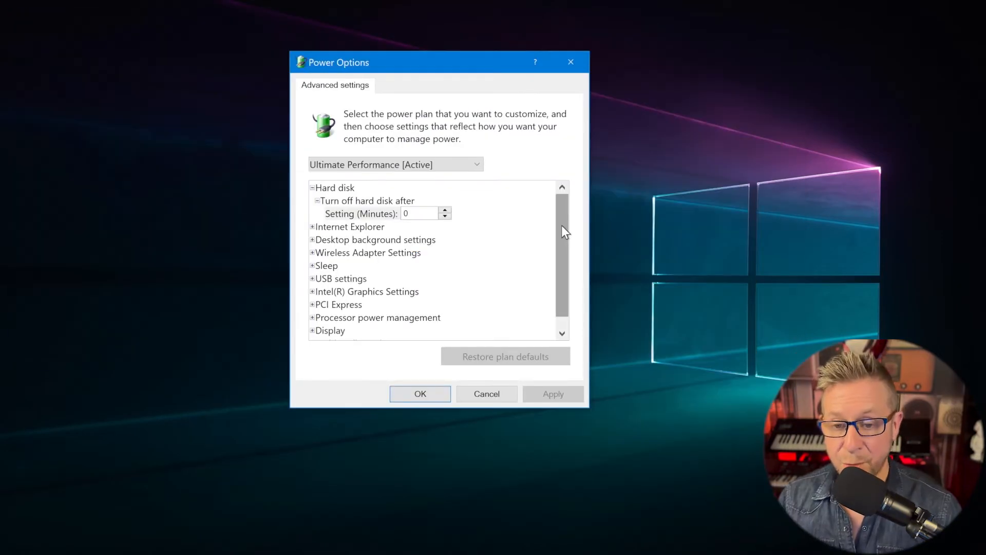
left_click_drag(561, 225, 569, 198)
left_click(313, 188)
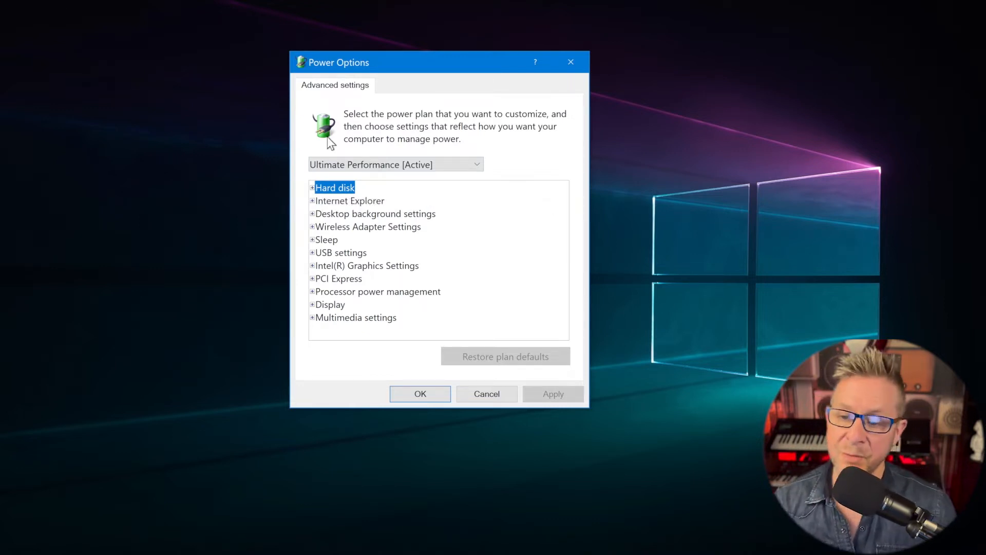
left_click(312, 188)
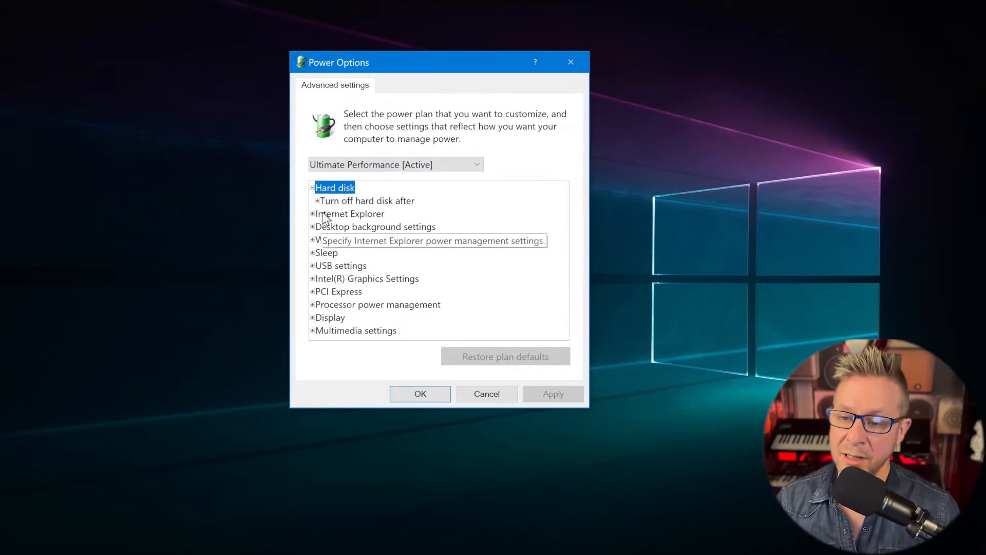
left_click(317, 201)
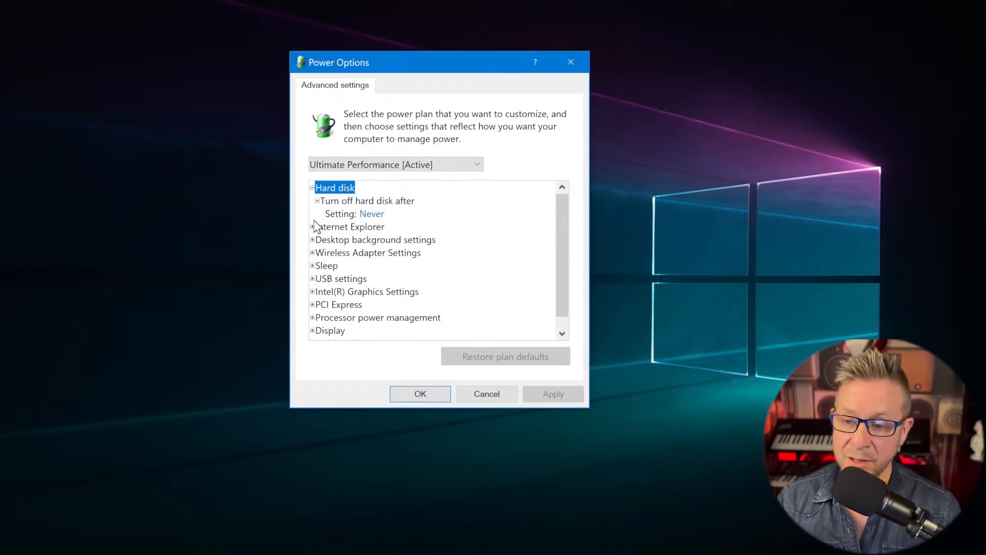
Check the Power Saving Mode under Wireless Adapter Settings and collapse the group again.
left_click(328, 226)
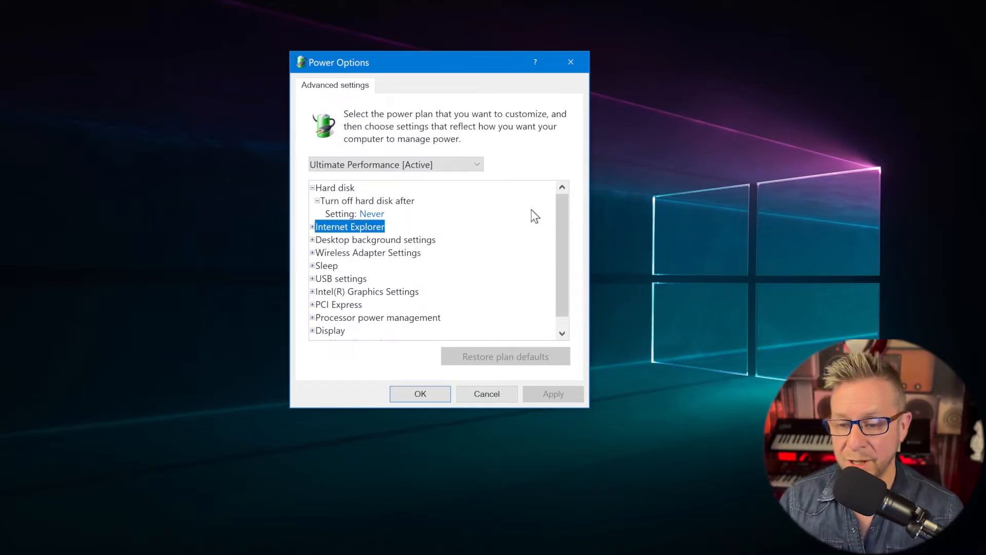
left_click(321, 242)
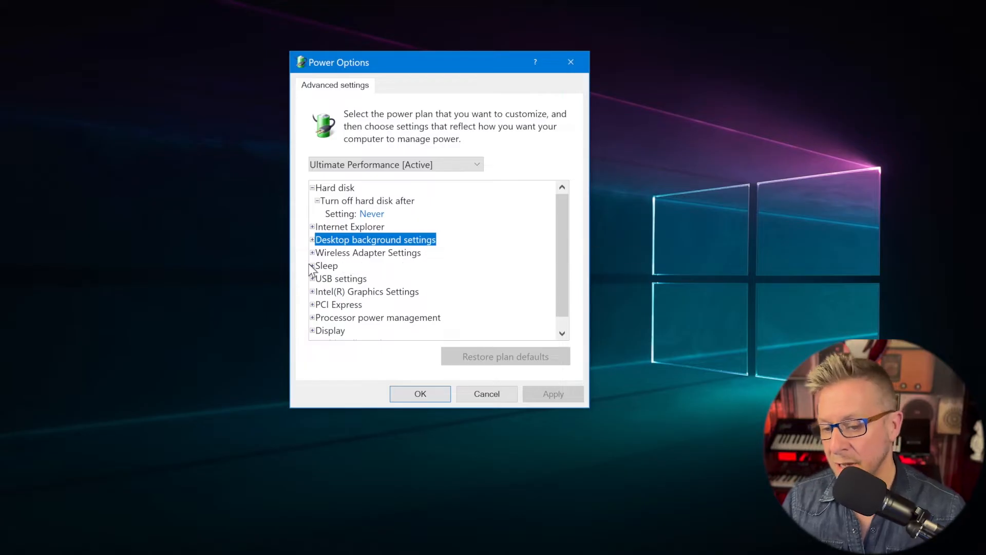
left_click(320, 254)
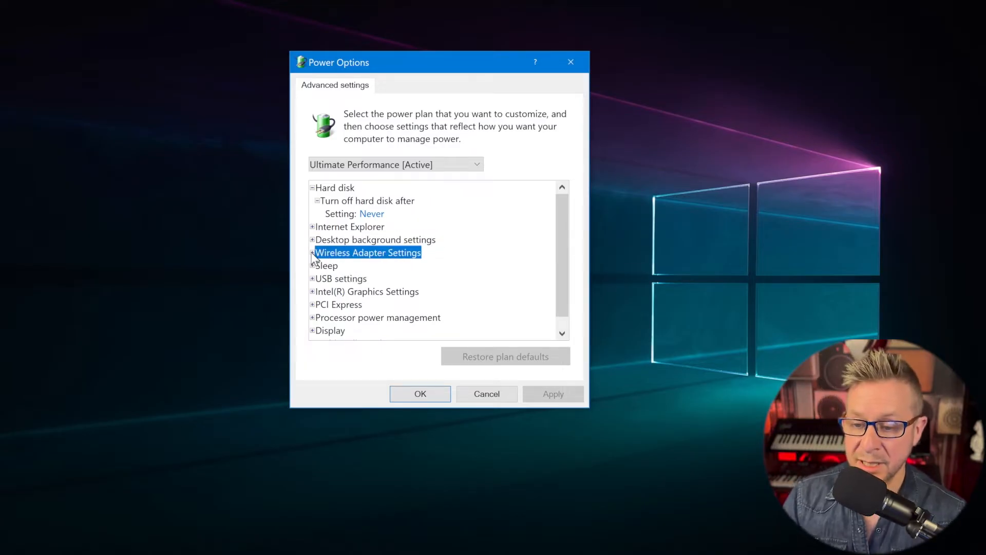
left_click(312, 253)
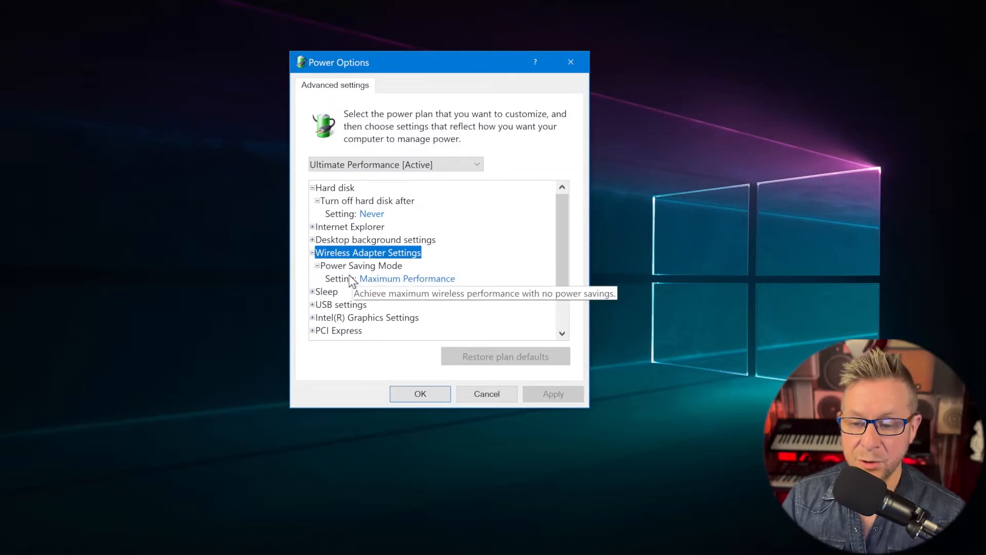
key("Left")
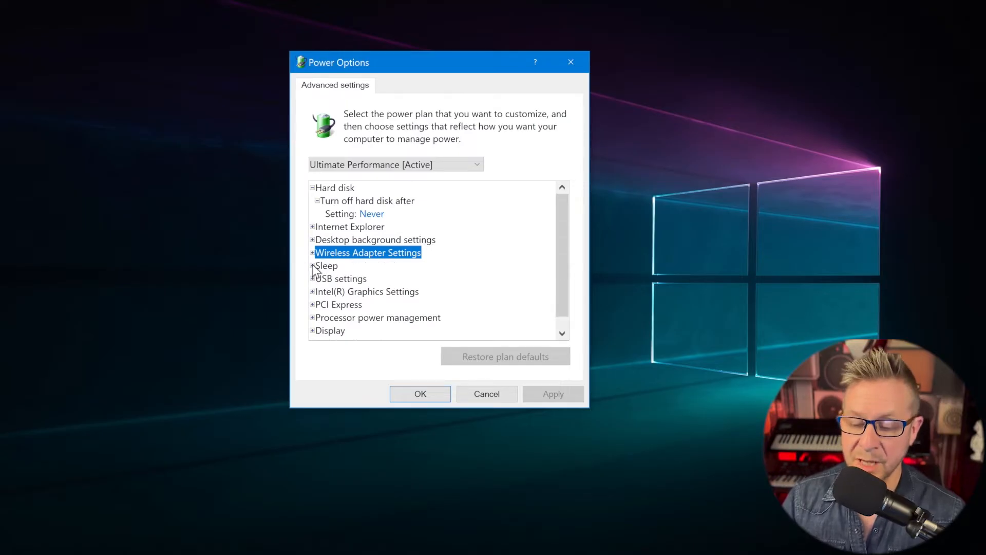
Check the Sleep after, Allow hybrid sleep and Hibernate after settings in the Sleep group.
left_click(312, 266)
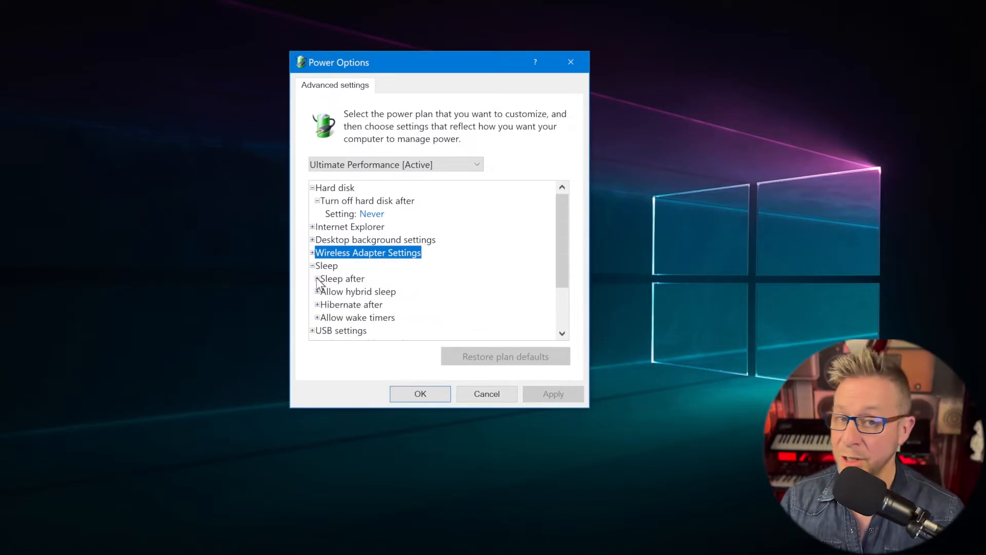
left_click(317, 279)
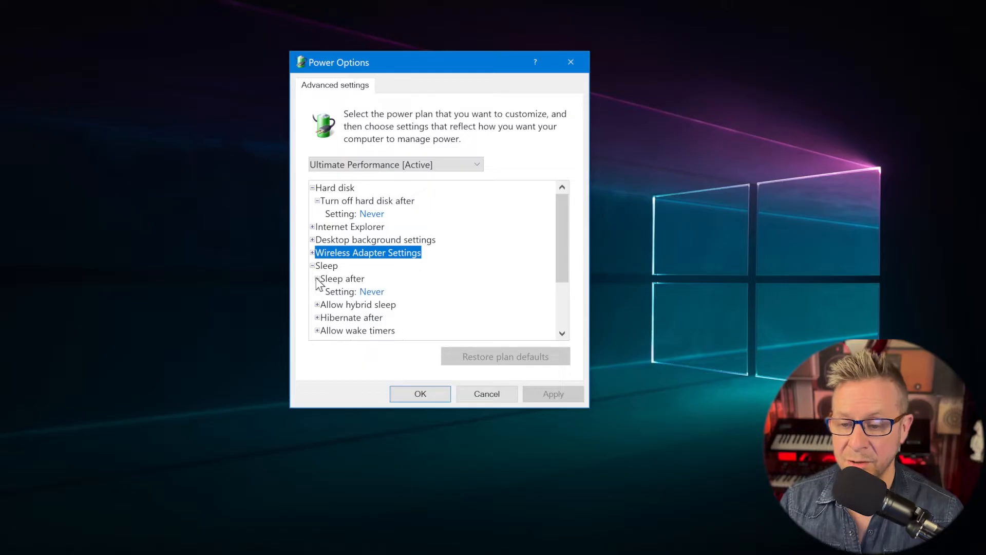
left_click(317, 278)
left_click(317, 292)
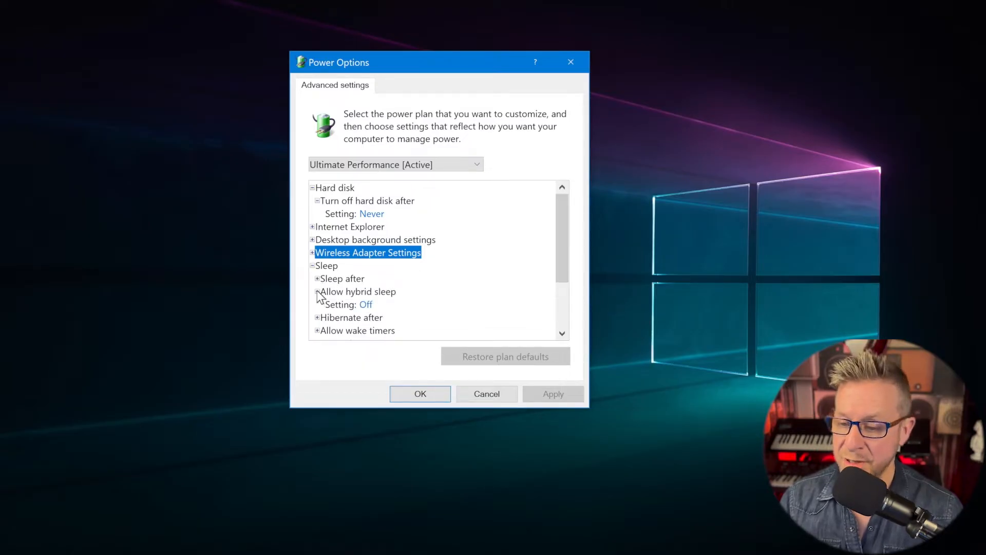
left_click(317, 292)
left_click(316, 305)
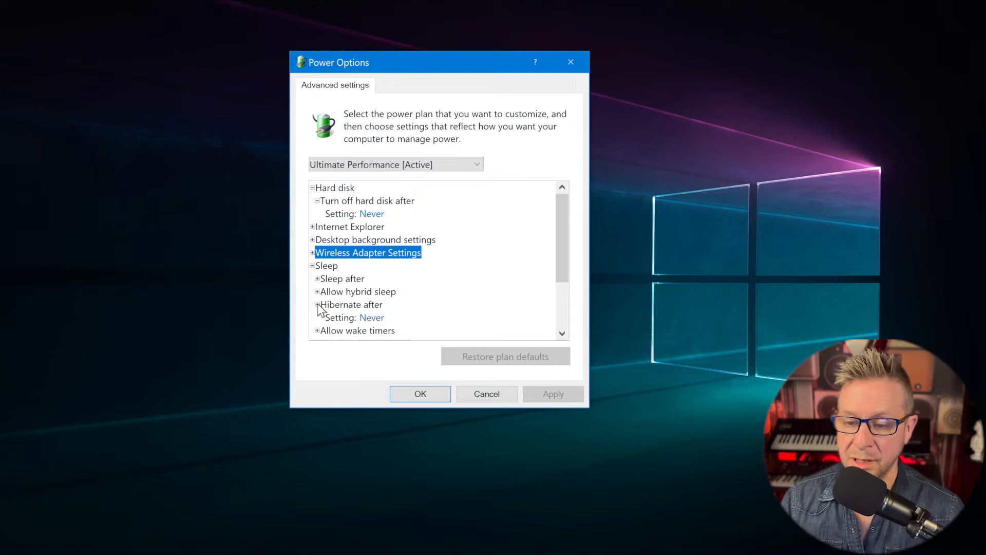
left_click(317, 305)
Change the Allow wake timers setting in the Sleep group and collapse the group.
left_click(317, 318)
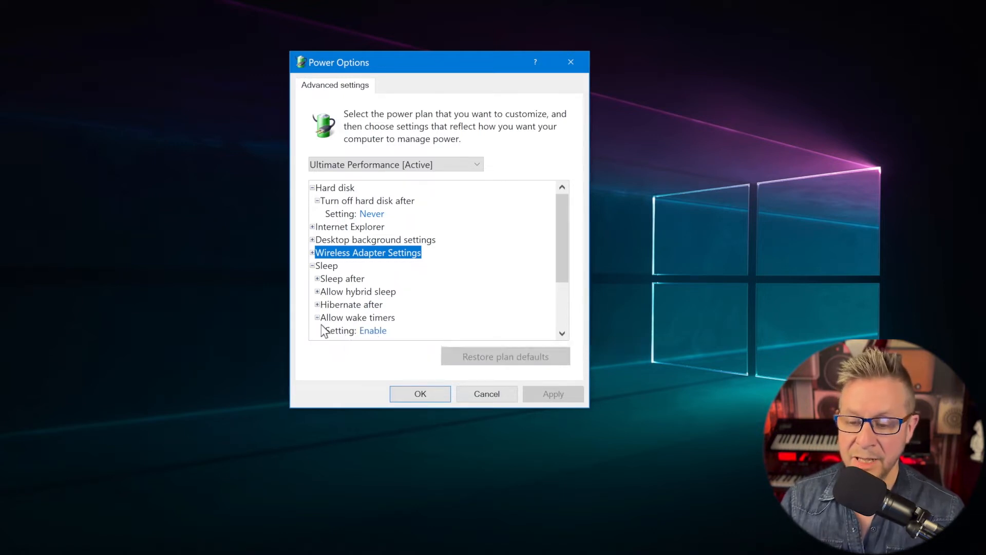
left_click(372, 329)
left_click(373, 328)
left_click(390, 344)
left_click(312, 265)
Check the USB selective suspend setting and the PCI Express Link State Power Management entry.
left_click(313, 266)
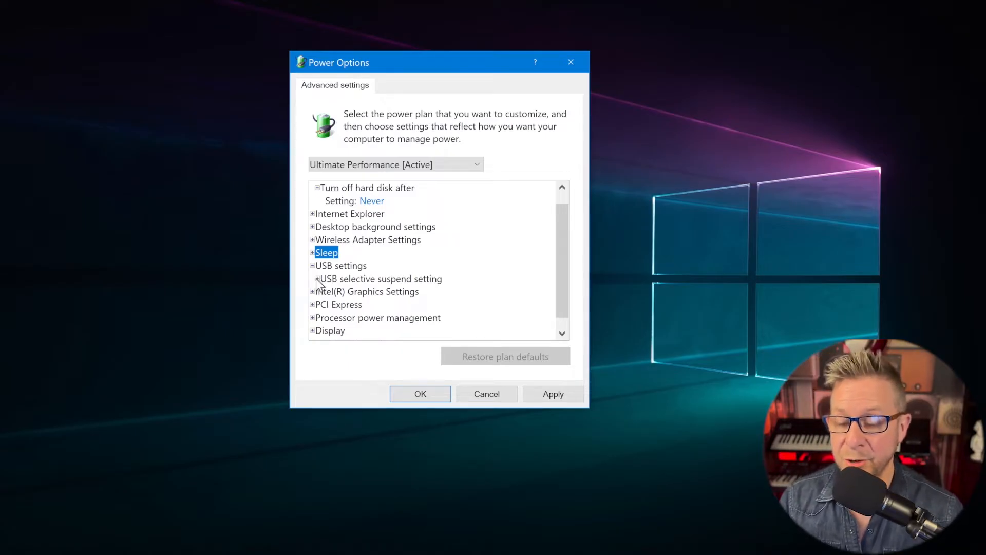
left_click(317, 279)
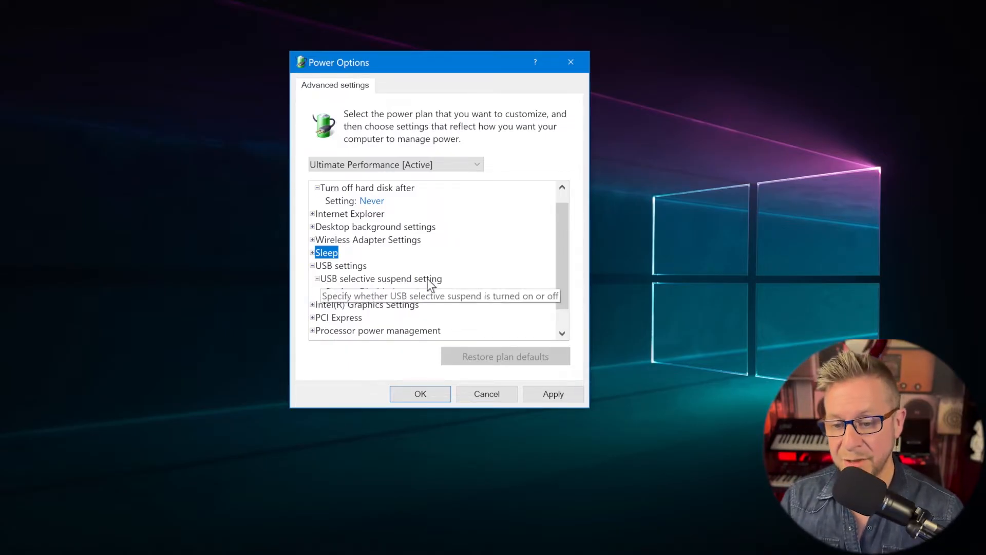
left_click(312, 266)
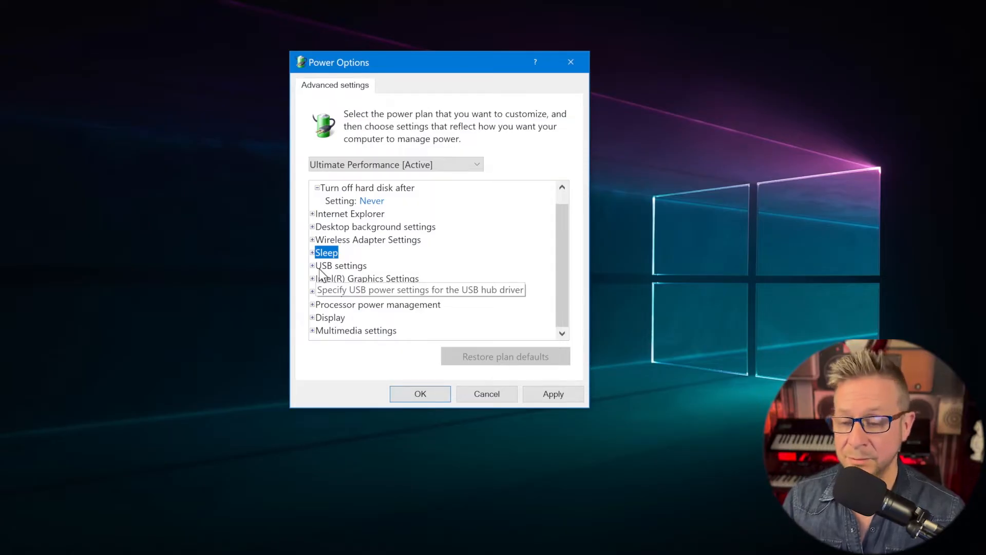
left_click(312, 291)
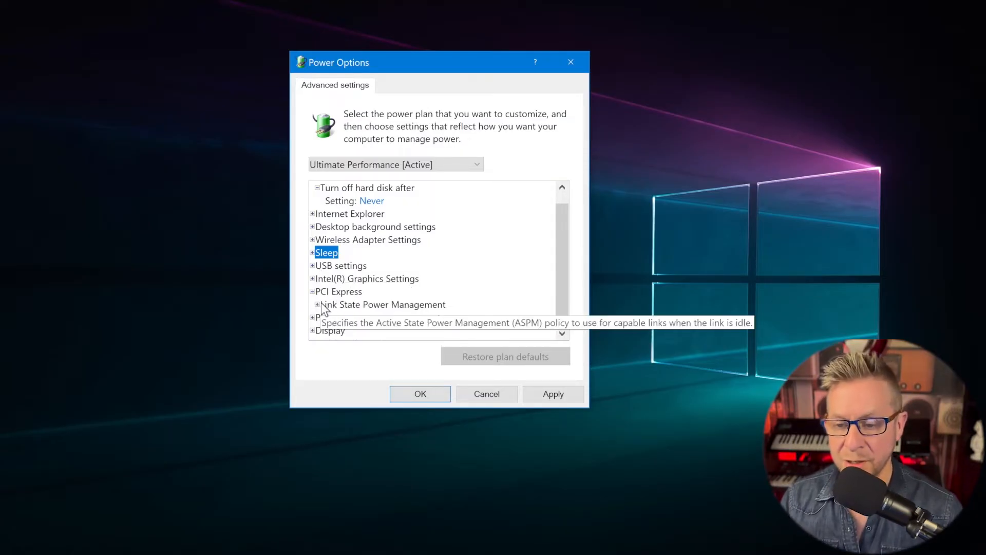
left_click(318, 305)
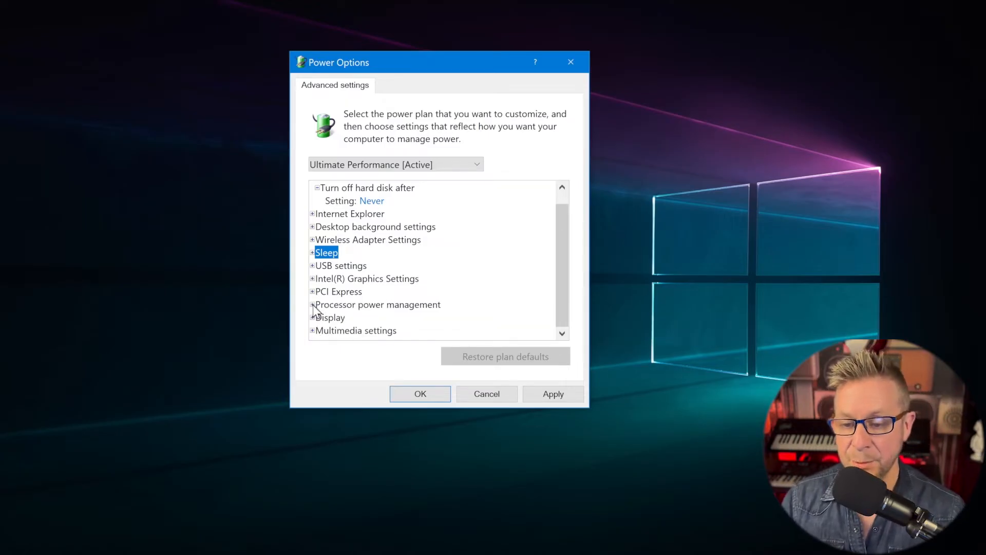
Check the core parking minimum cores and the minimum and maximum processor state under Processor power management.
left_click(313, 305)
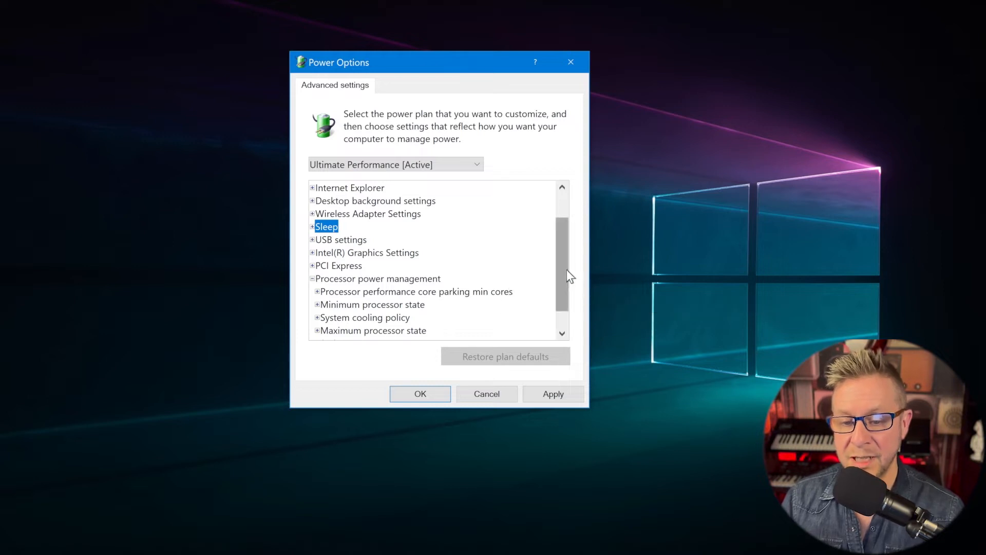
scroll(566, 271, "down", 1)
left_click(317, 266)
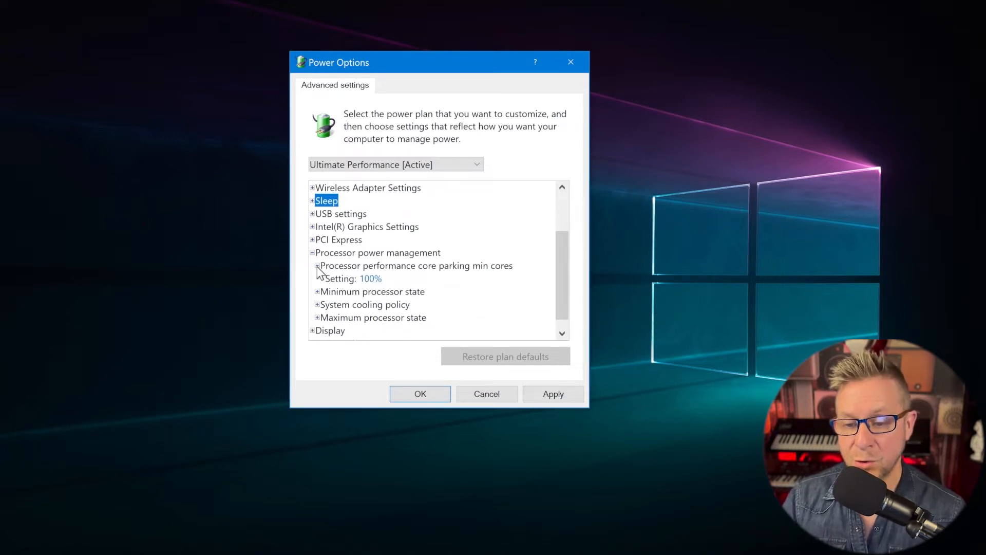
left_click(316, 266)
left_click(317, 278)
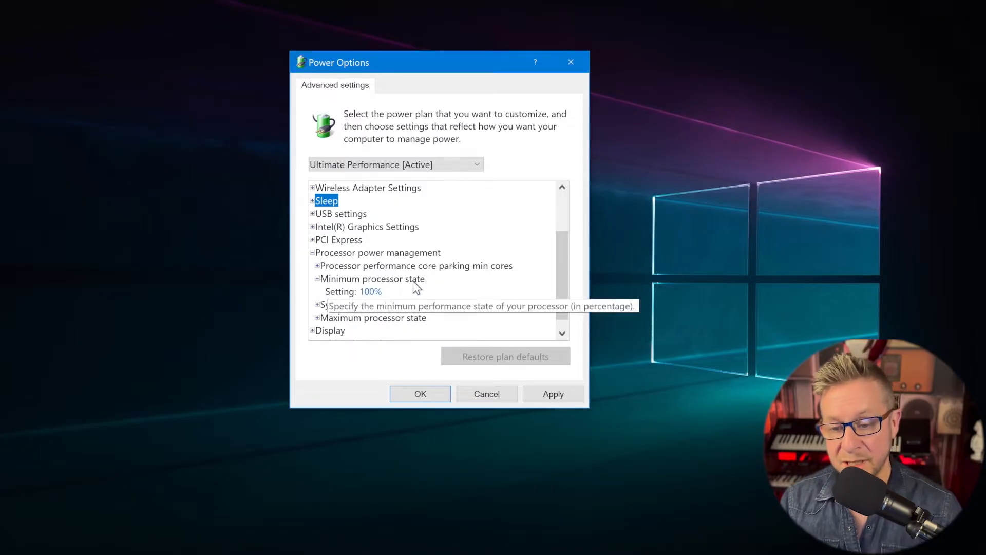
left_click(317, 278)
left_click(317, 304)
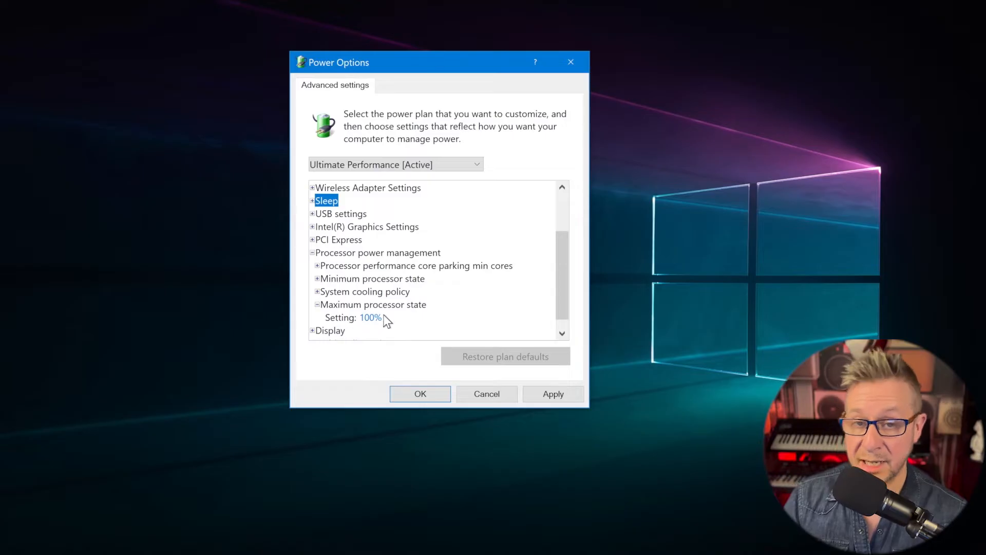
Review the display turn-off and multimedia settings, and apply the power plan changes and close the dialog.
left_click(312, 330)
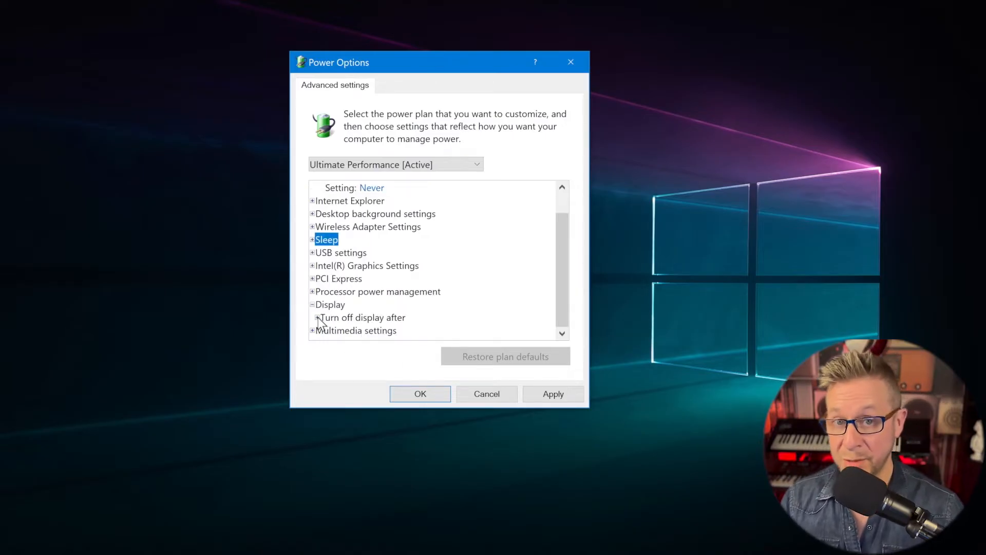
left_click(317, 317)
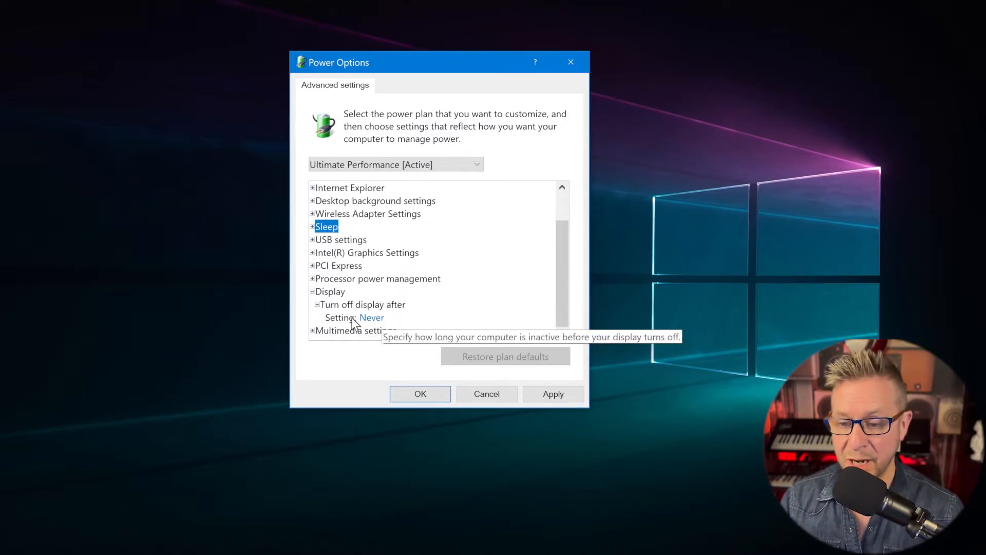
left_click(313, 292)
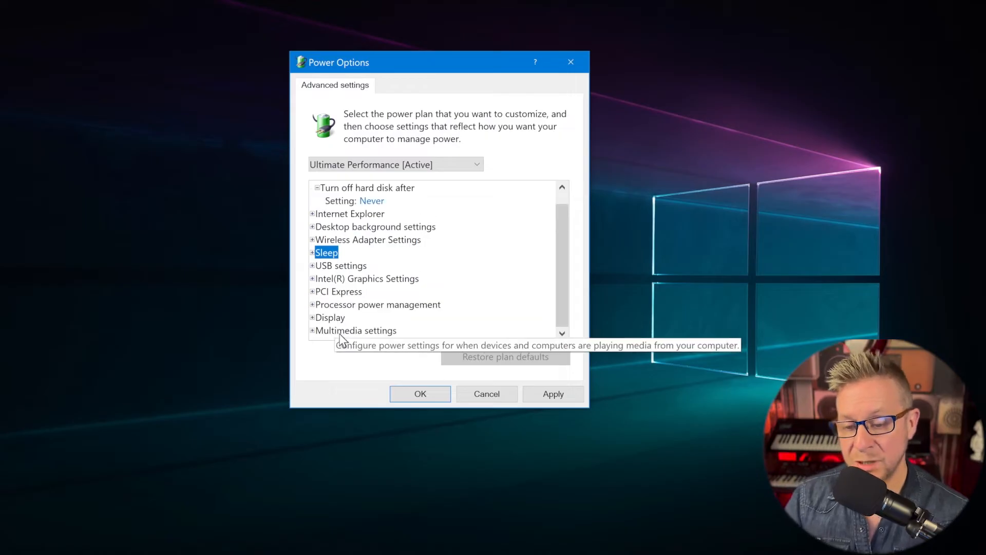
left_click(313, 330)
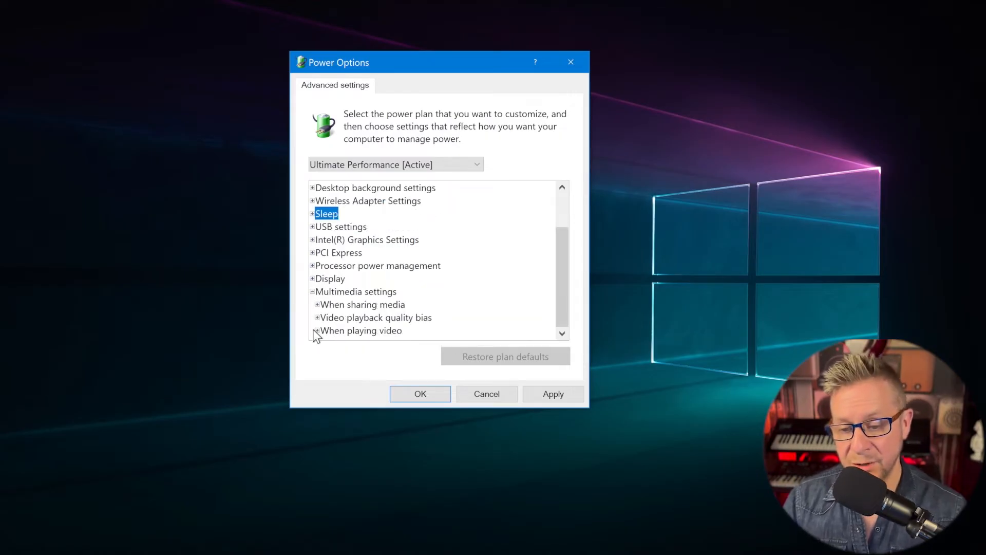
left_click(312, 292)
left_click(555, 396)
left_click(424, 391)
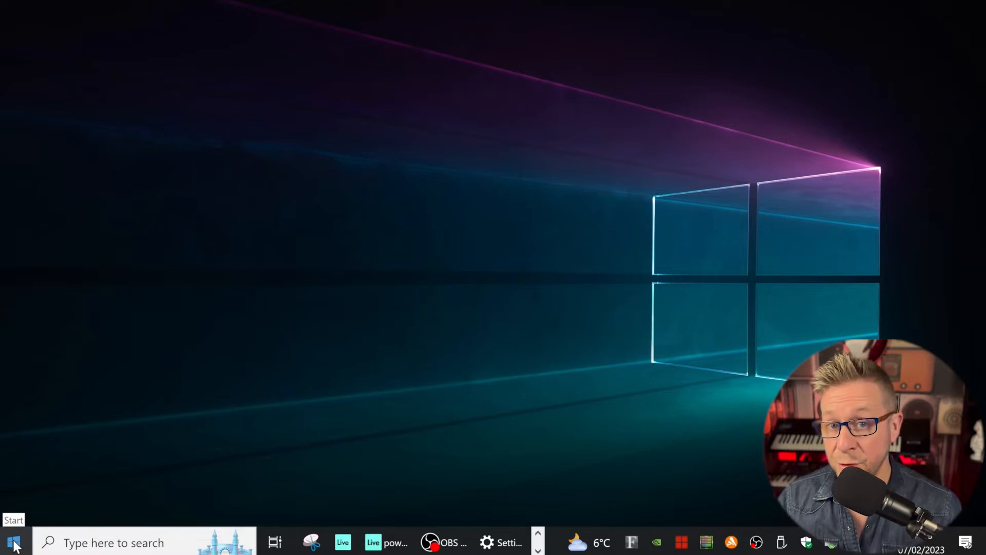
Open Device Manager and expand the Universal Serial Bus controllers category.
right_click(13, 543)
left_click(126, 215)
left_click_drag(463, 35, 463, 52)
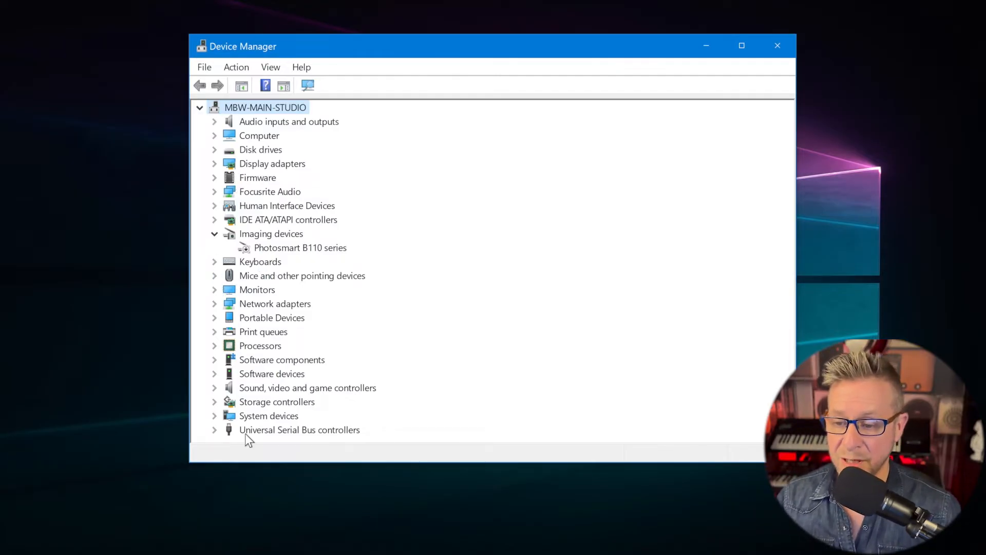
left_click(214, 430)
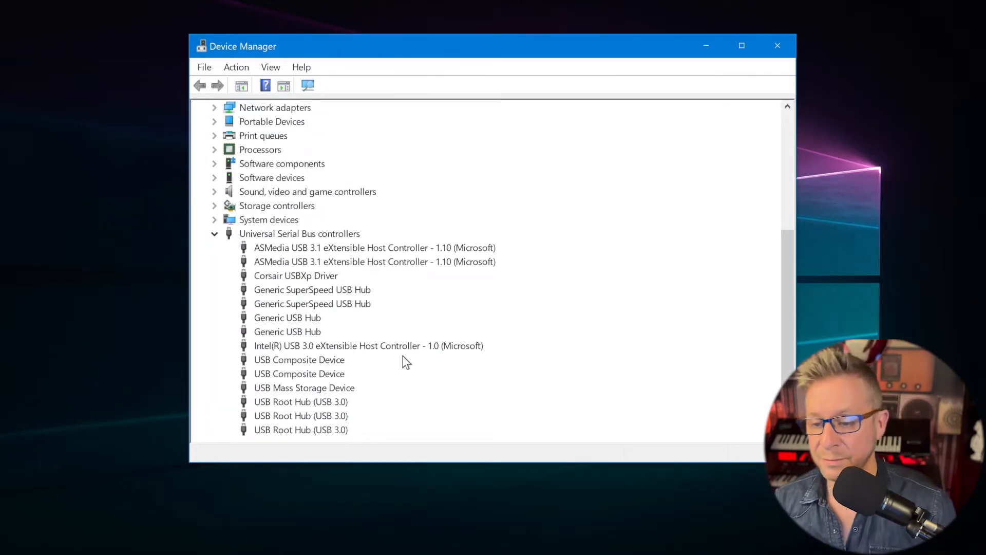
Ensure the computer is not allowed to turn off the first Generic SuperSpeed USB Hub to save power, and close its properties.
left_click(320, 291)
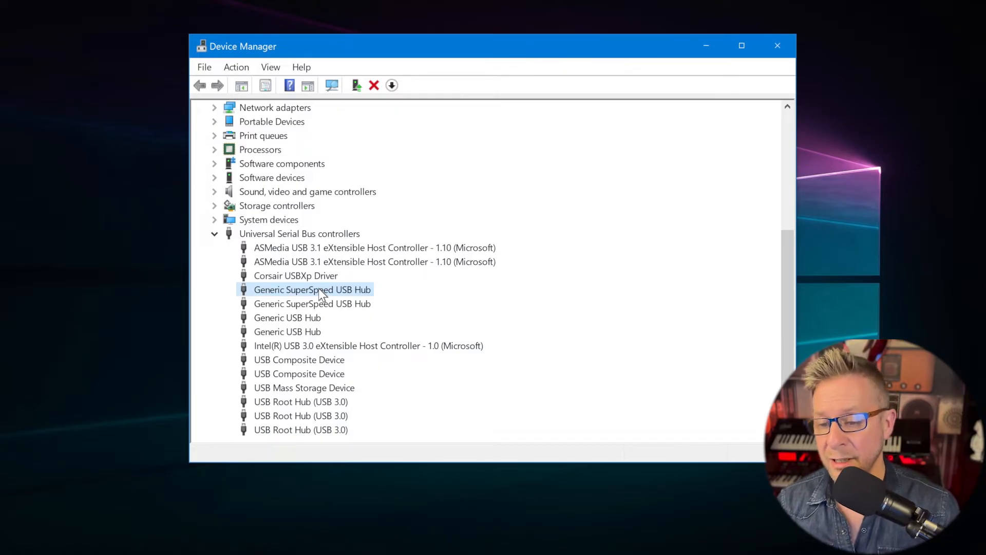
right_click(319, 290)
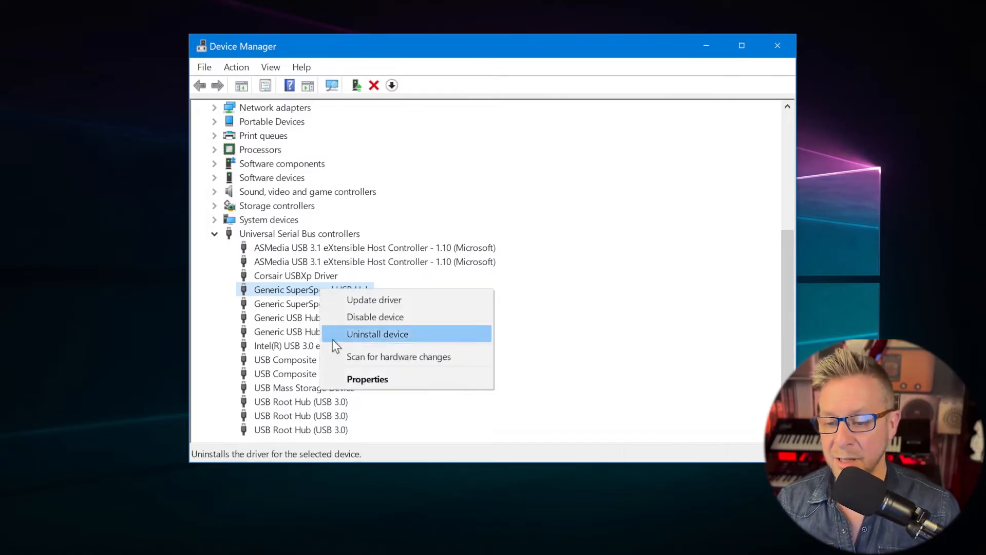
left_click(366, 380)
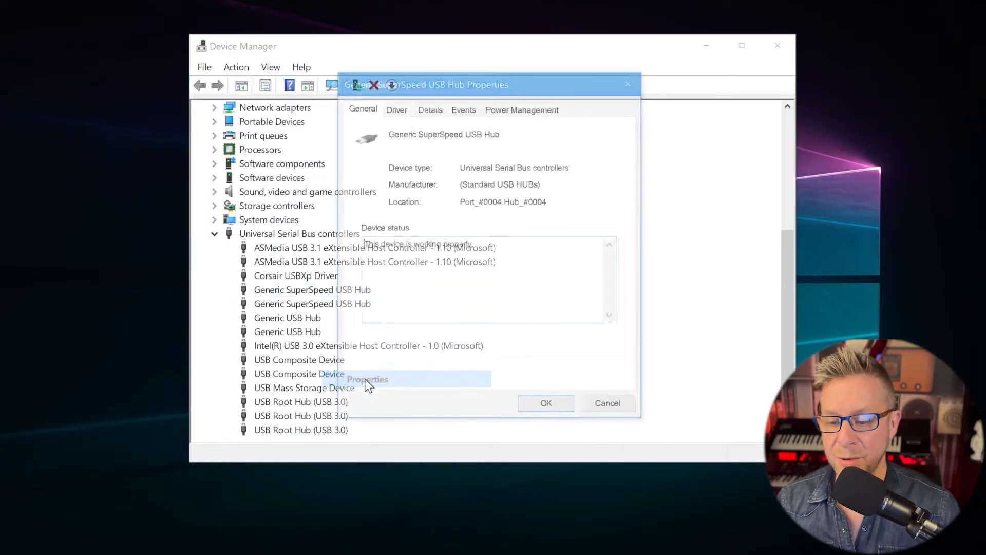
left_click(513, 109)
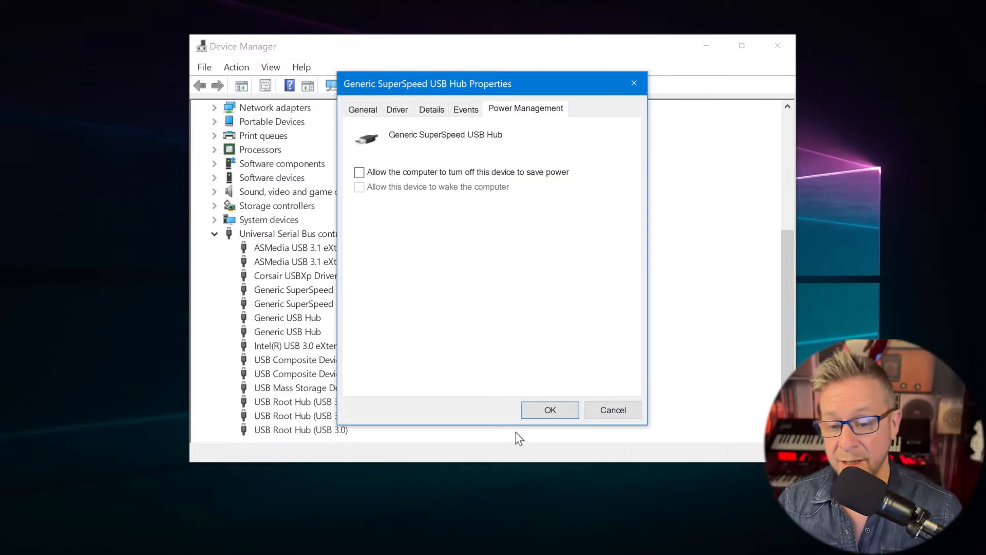
left_click(537, 410)
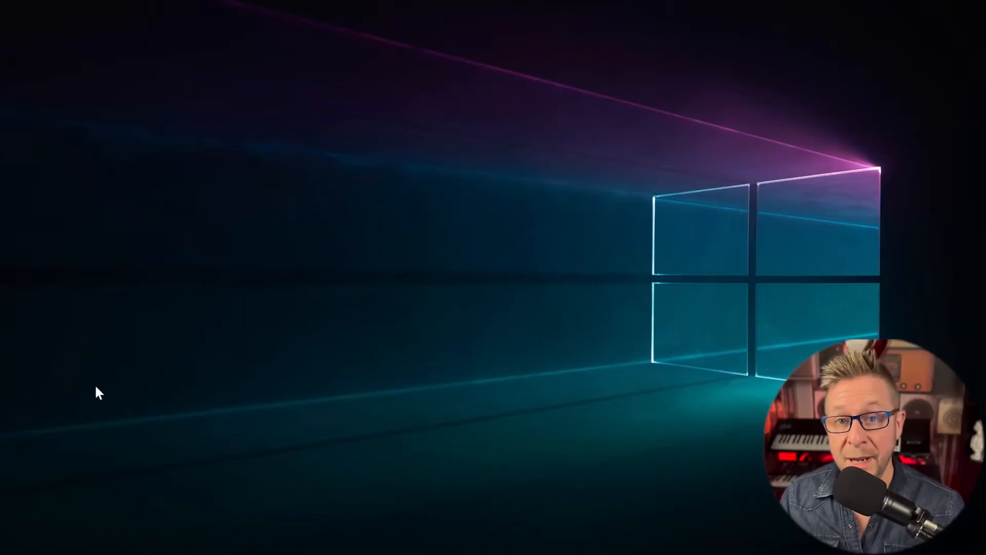
Turn off fast startup in the shutdown settings of the Windows power options and save the changes.
right_click(7, 544)
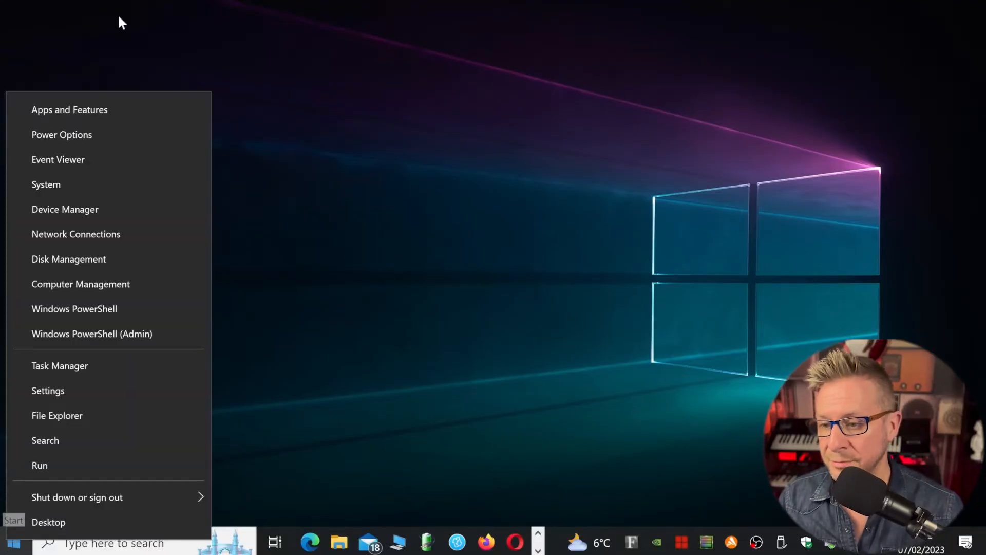
left_click(85, 131)
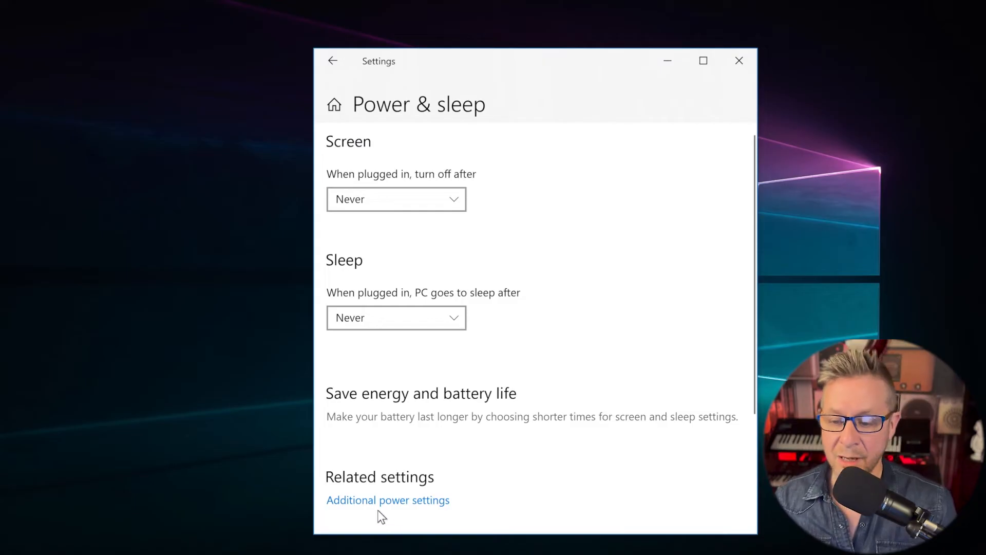
left_click(371, 501)
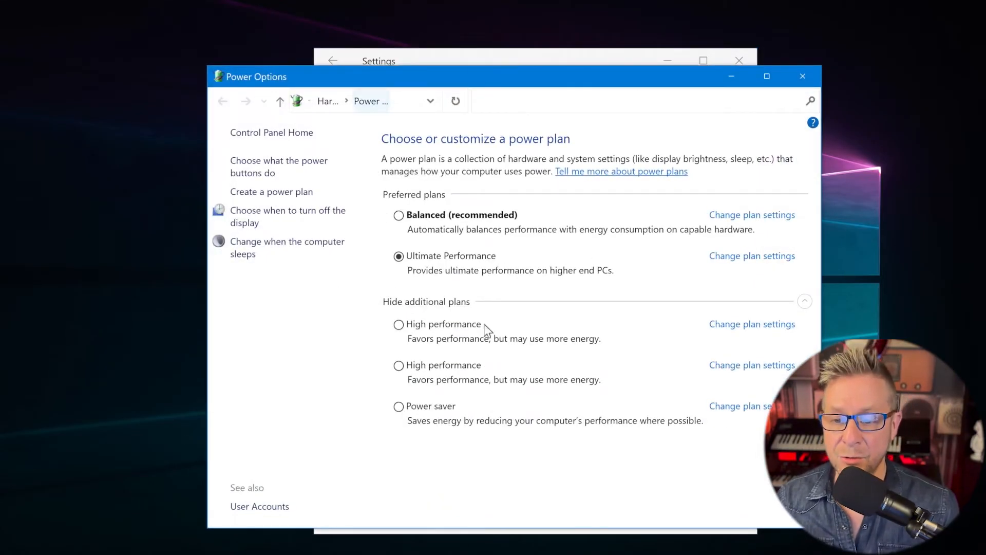
left_click(247, 173)
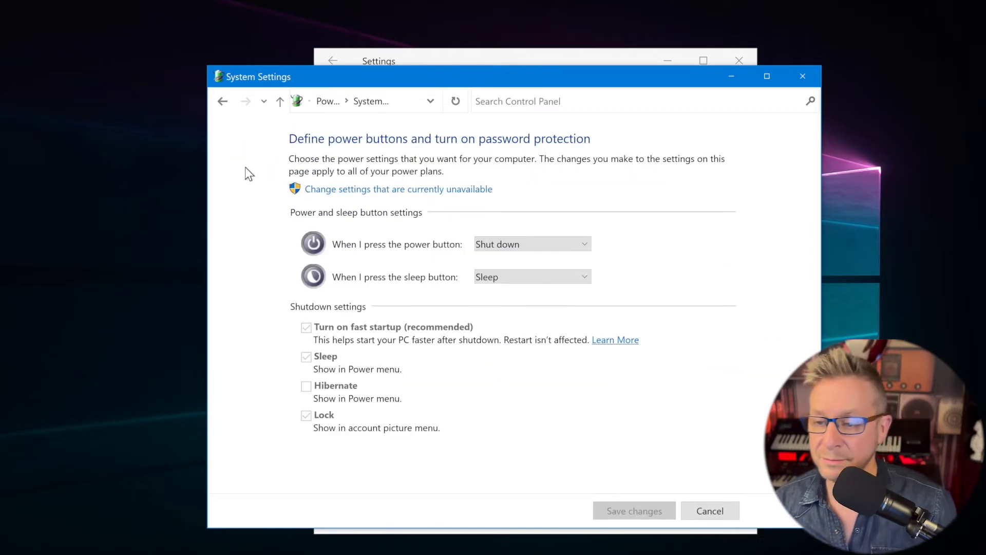
left_click(369, 189)
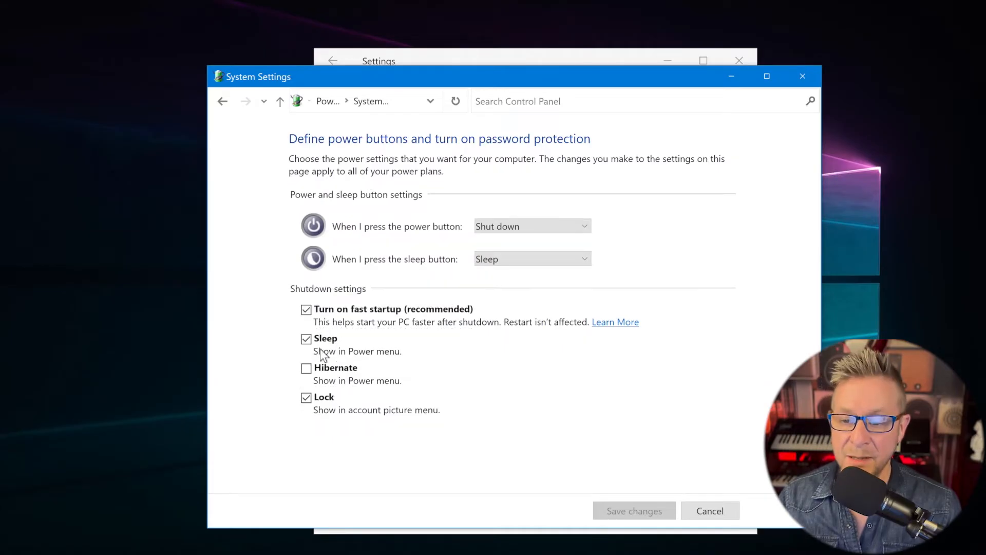
left_click(306, 311)
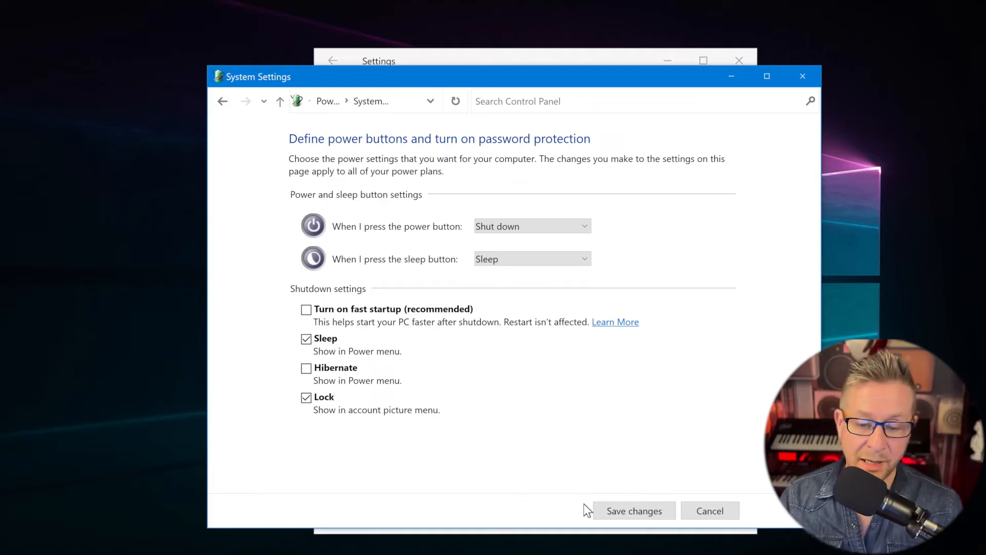
left_click(604, 510)
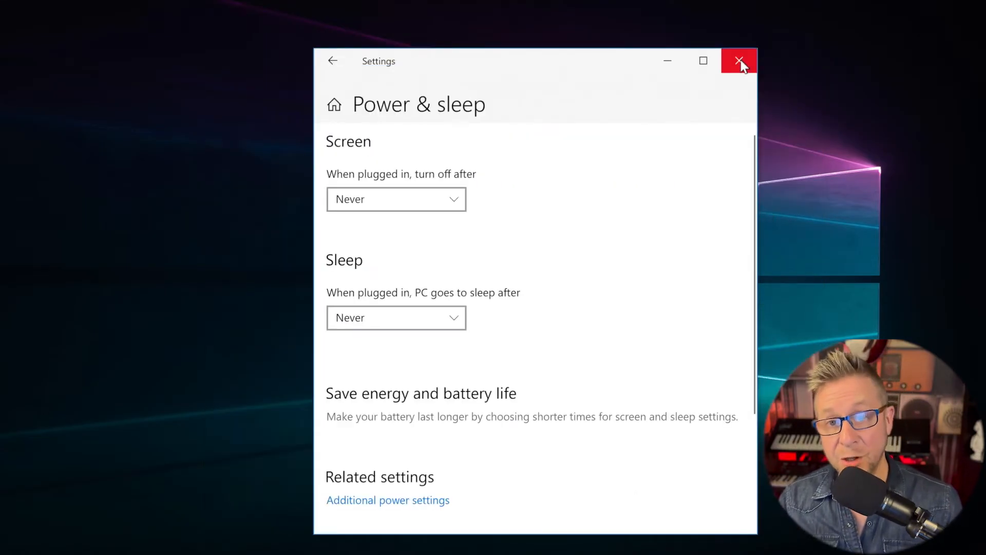
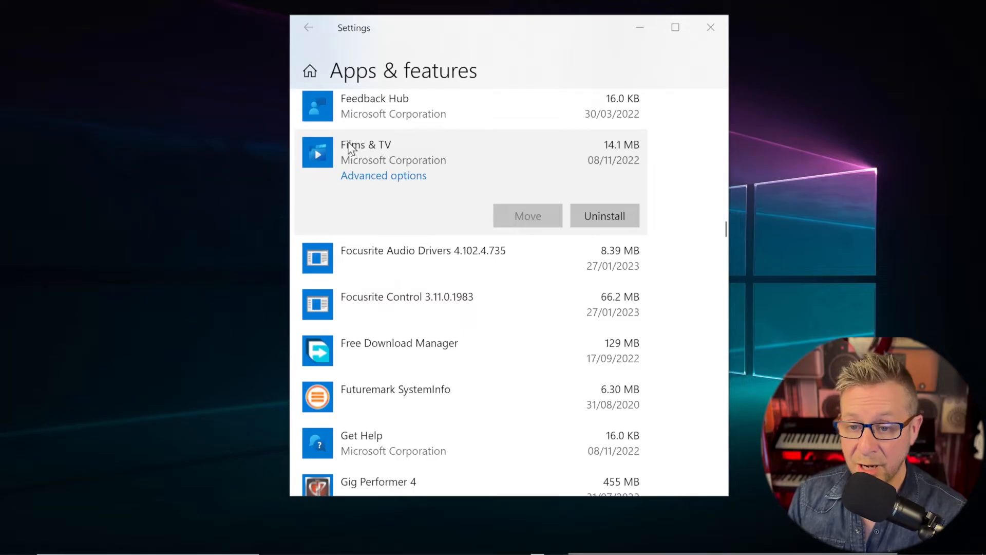
Uninstall Films & TV and the HP Photosmart Wireless B110 All-In-One Driver Software 14.0 Rel. 6 from the installed apps.
left_click(619, 217)
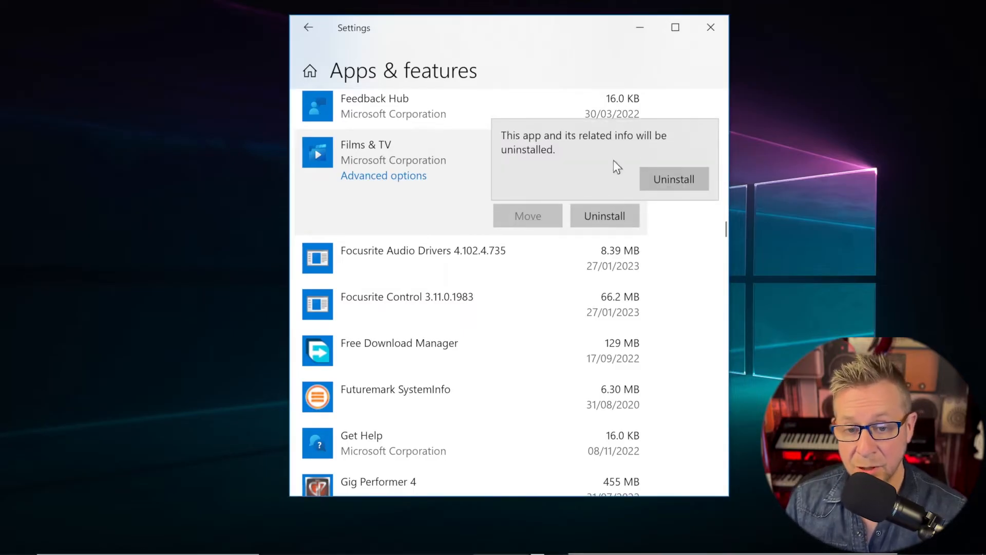
left_click(661, 179)
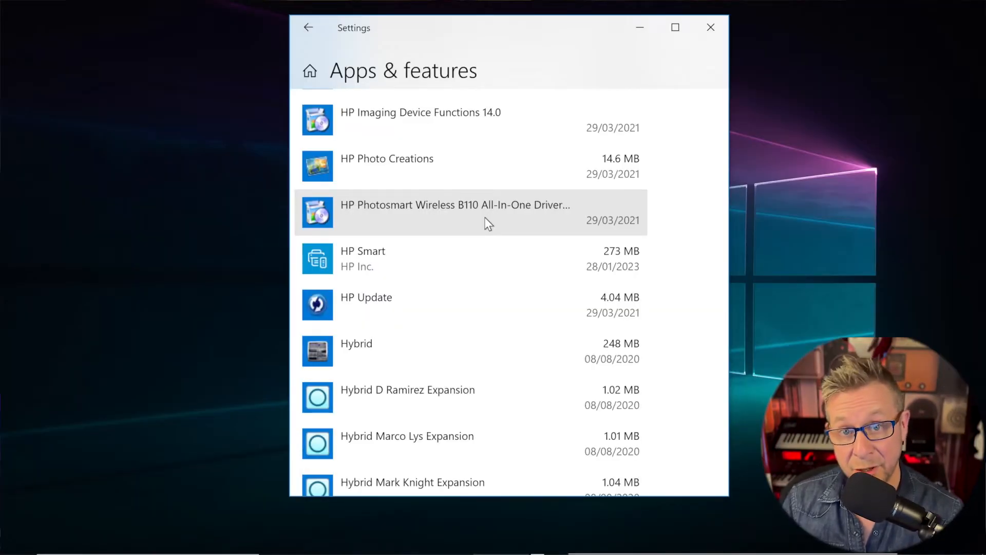
left_click(485, 216)
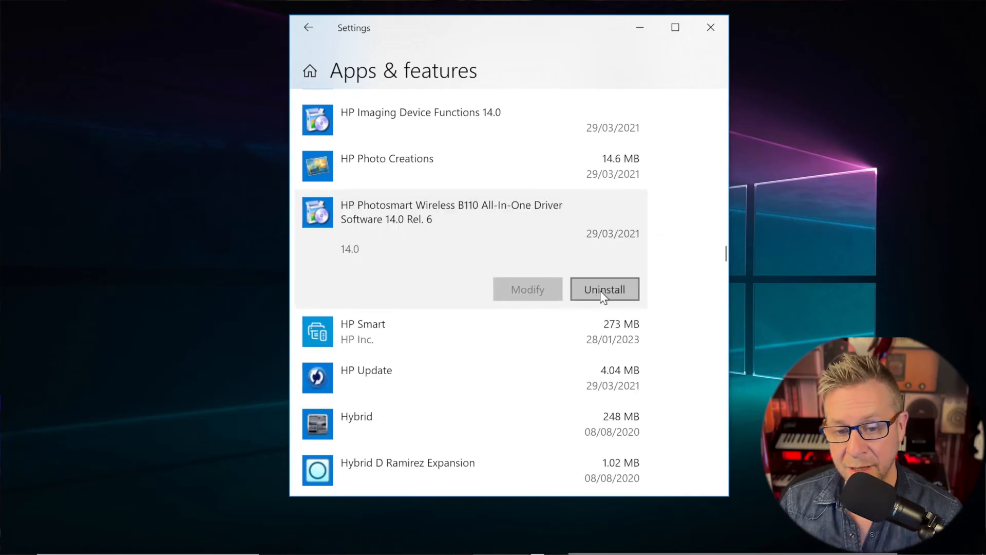
left_click(600, 289)
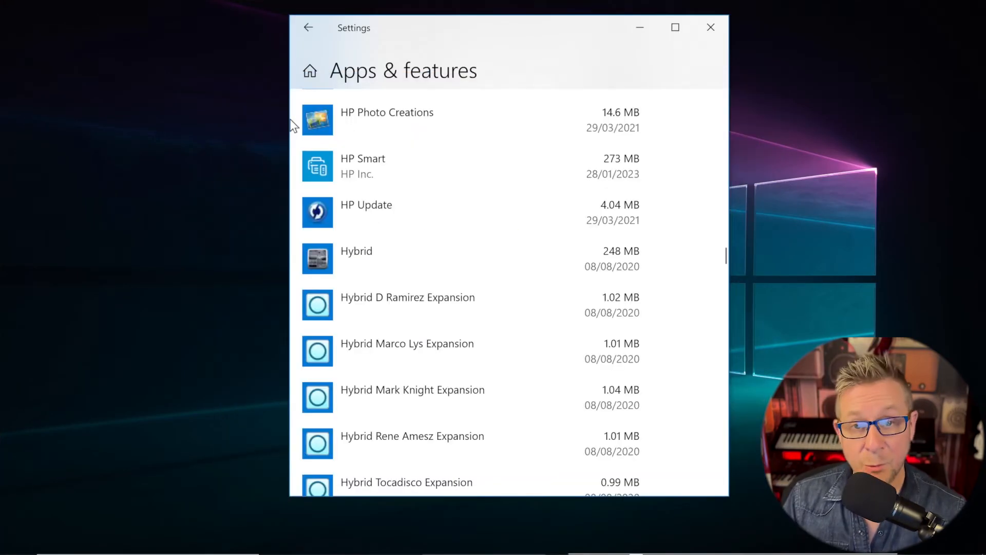
Uninstall the remaining HP apps: HP Photo Creations, HP Smart and HP Update.
left_click(380, 126)
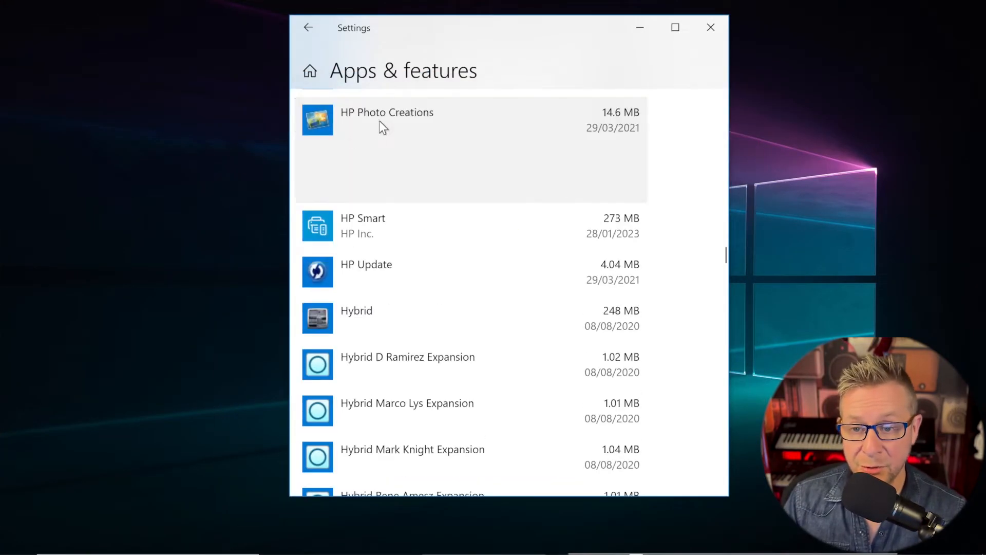
left_click(579, 184)
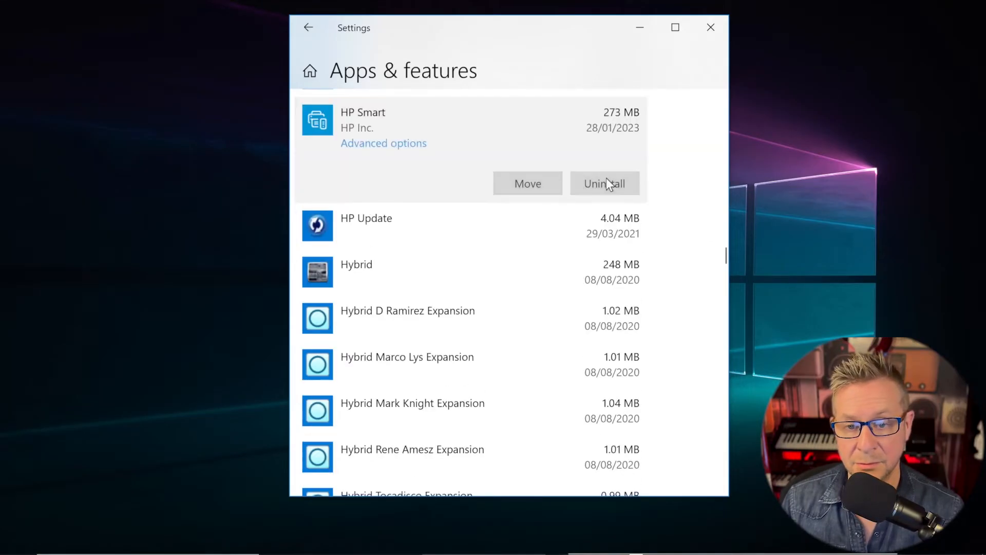
left_click(626, 187)
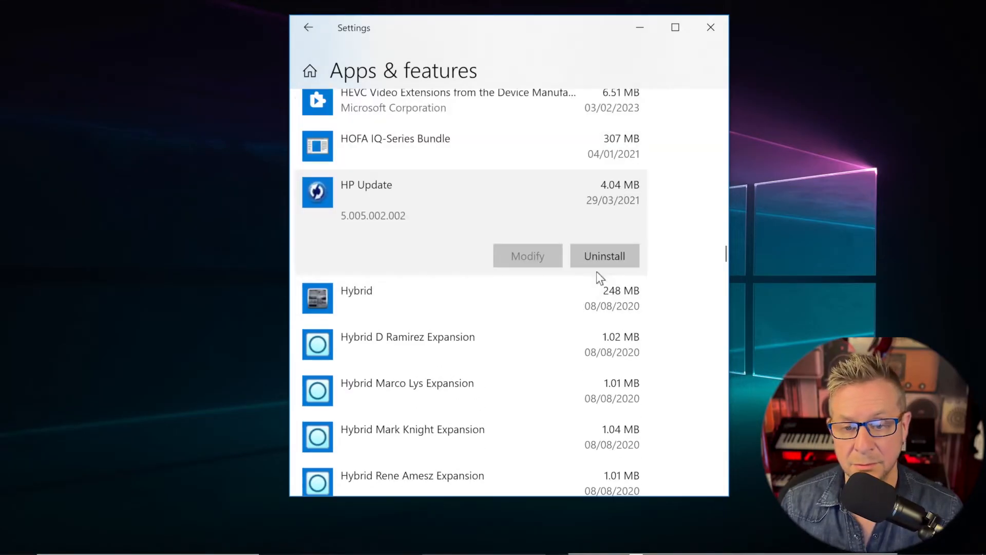
Turn off the camera permission for Microsoft Photos and uninstall OneNote for Windows 10.
scroll(675, 272, "down", 5)
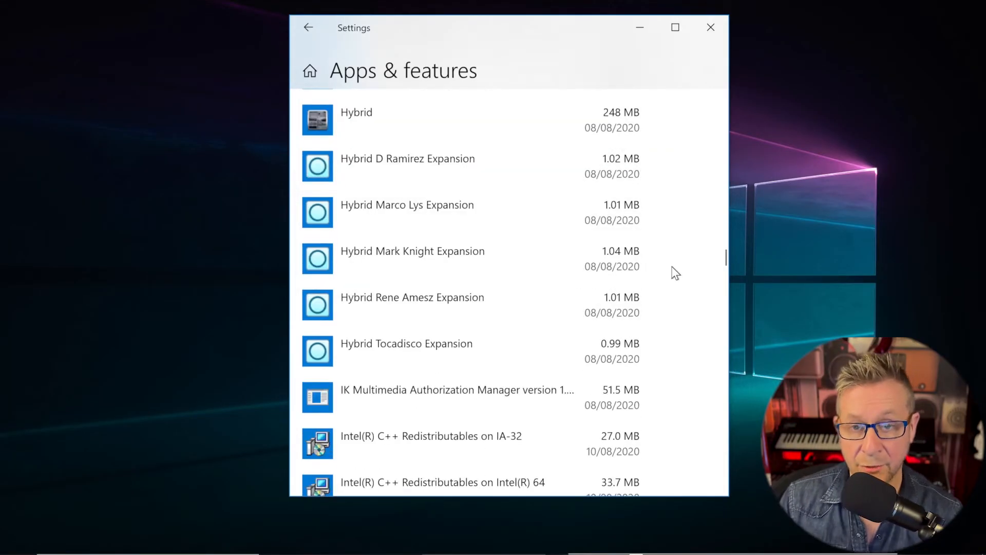
scroll(565, 267, "down", 5)
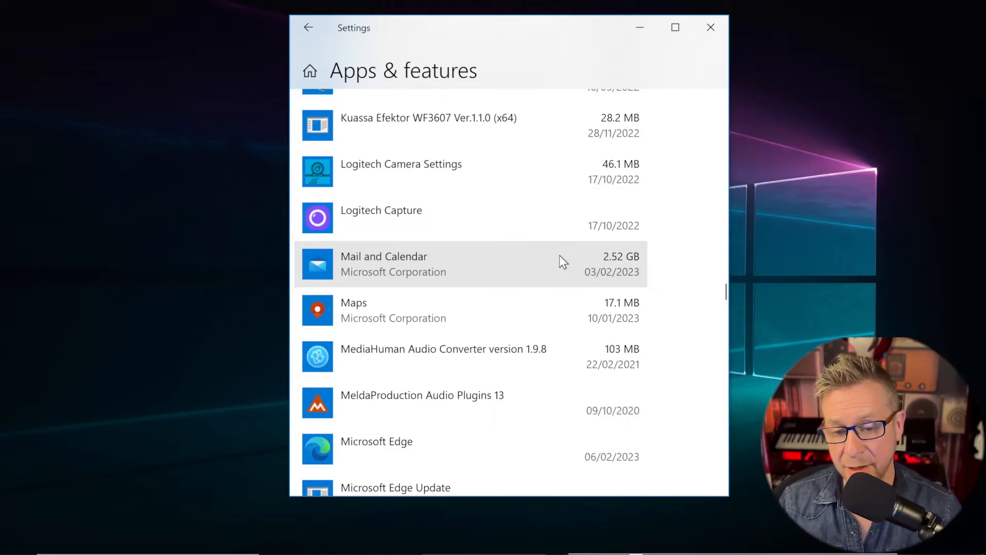
left_click(585, 263)
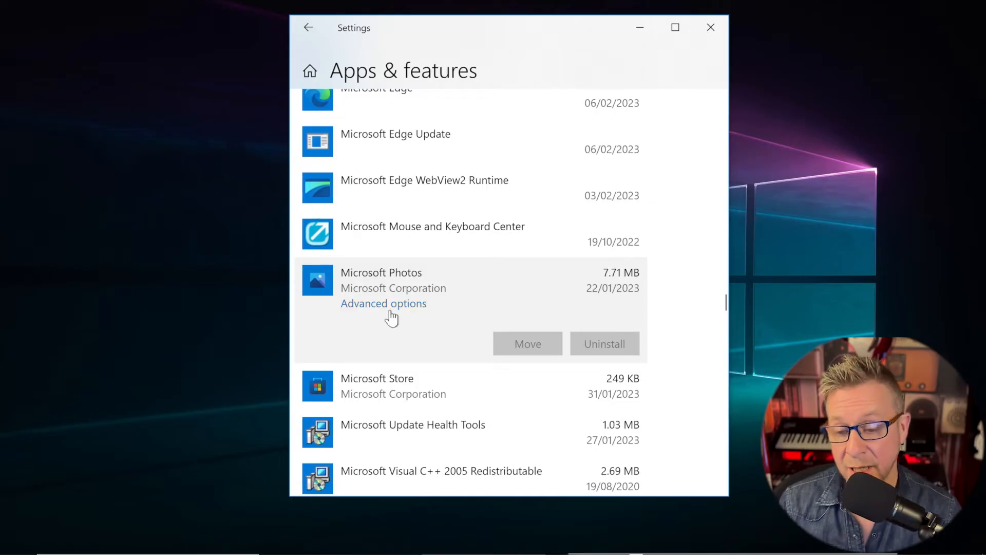
left_click(374, 305)
scroll(506, 334, "down", 3)
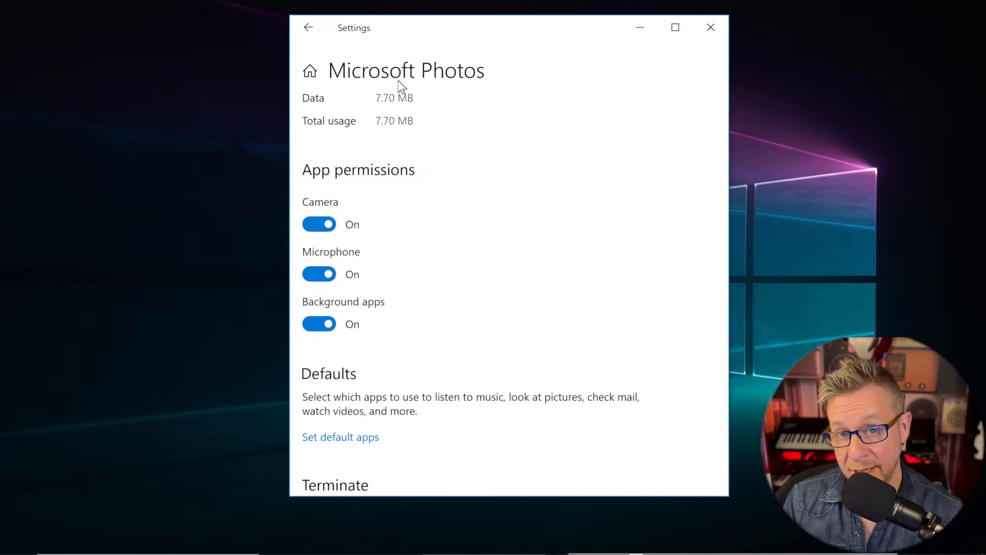
left_click(315, 223)
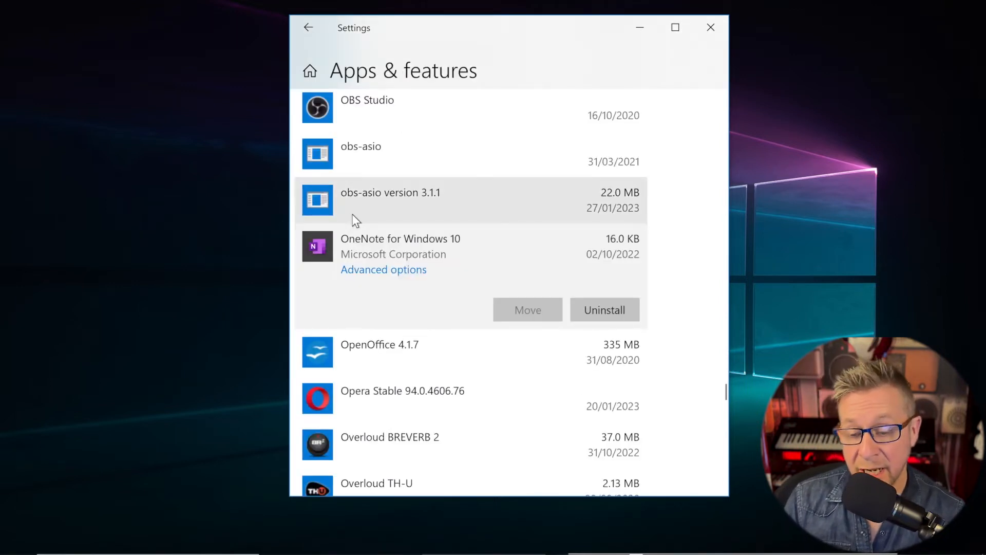
left_click(589, 312)
left_click(665, 273)
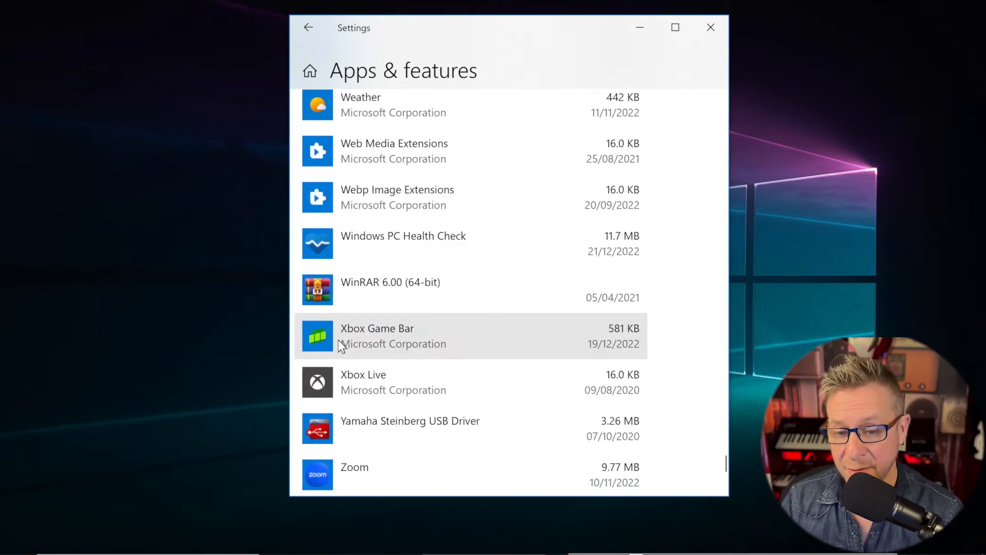
Turn off the camera, microphone and background apps permissions for Xbox Game Bar.
left_click(385, 329)
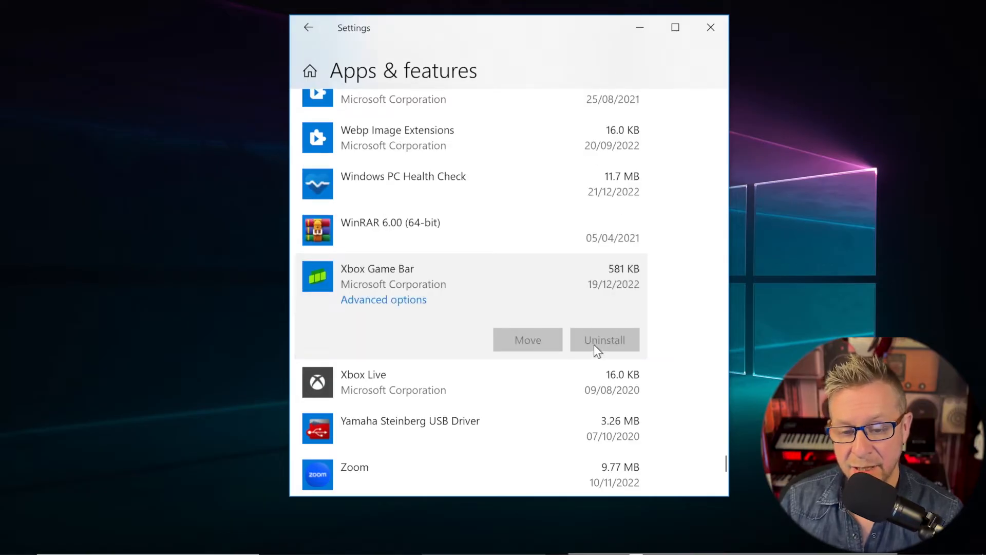
left_click(403, 302)
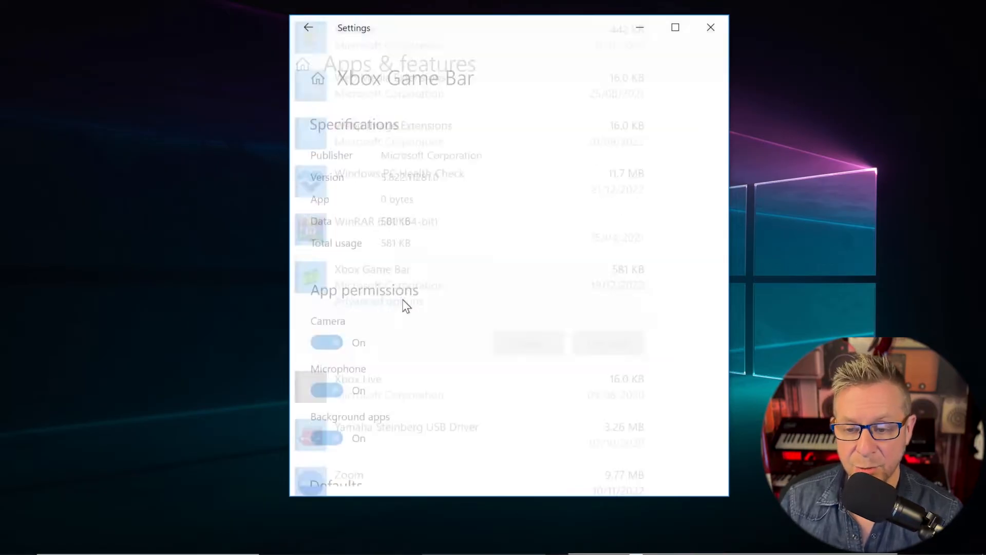
left_click(318, 346)
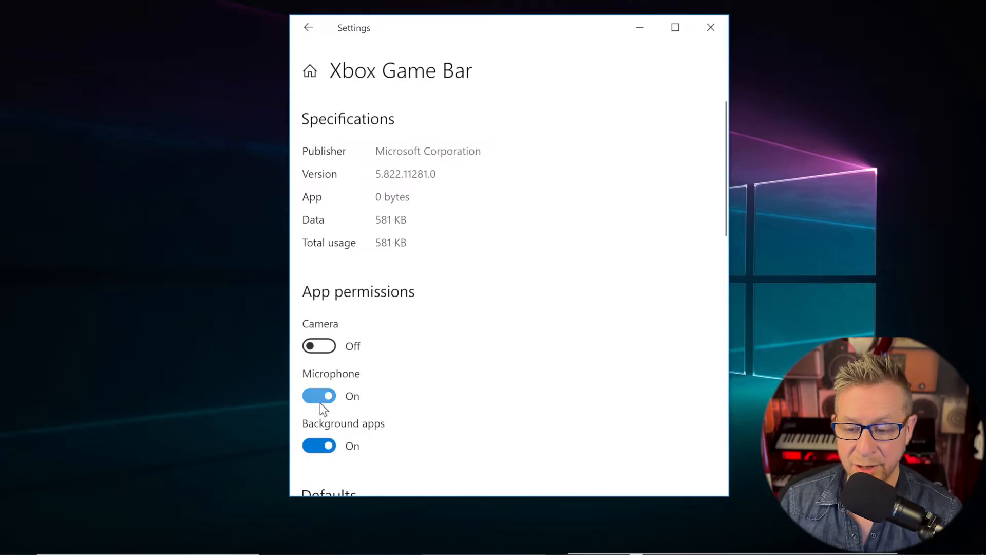
left_click(318, 395)
left_click(319, 445)
Uninstall Xbox Live from the installed apps and confirm the removal.
left_click(322, 375)
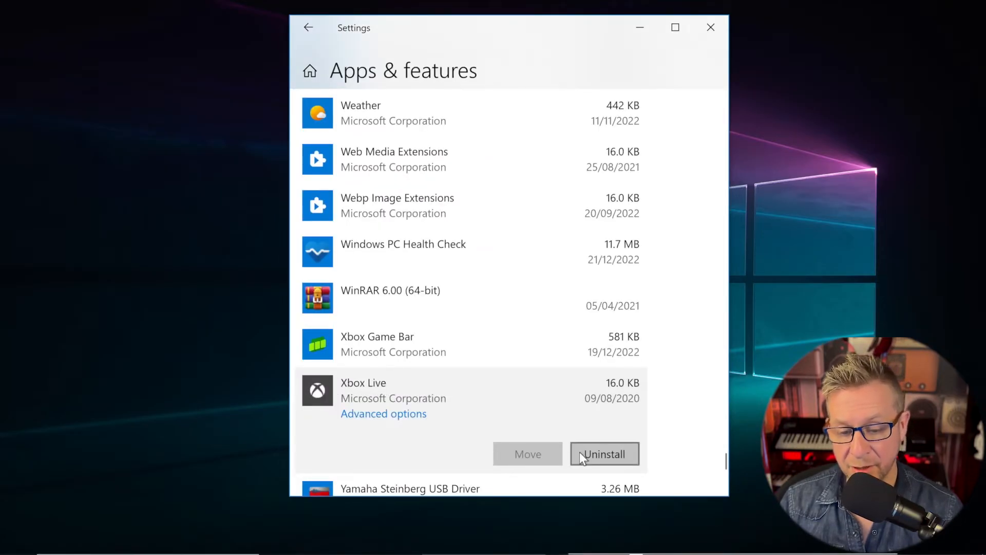
left_click(593, 451)
left_click(663, 417)
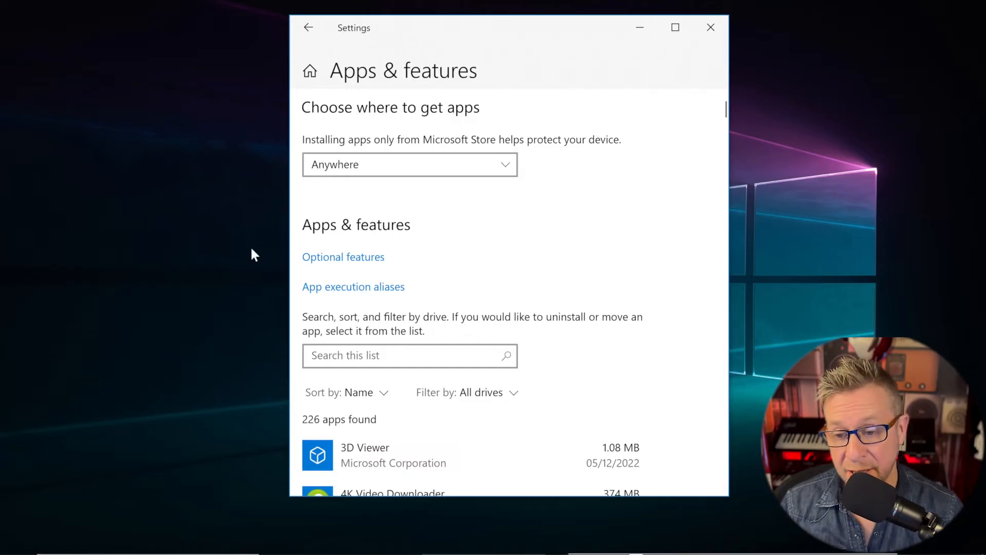
Uninstall unneeded Windows optional features, including Windows Fax and Scan.
left_click(346, 258)
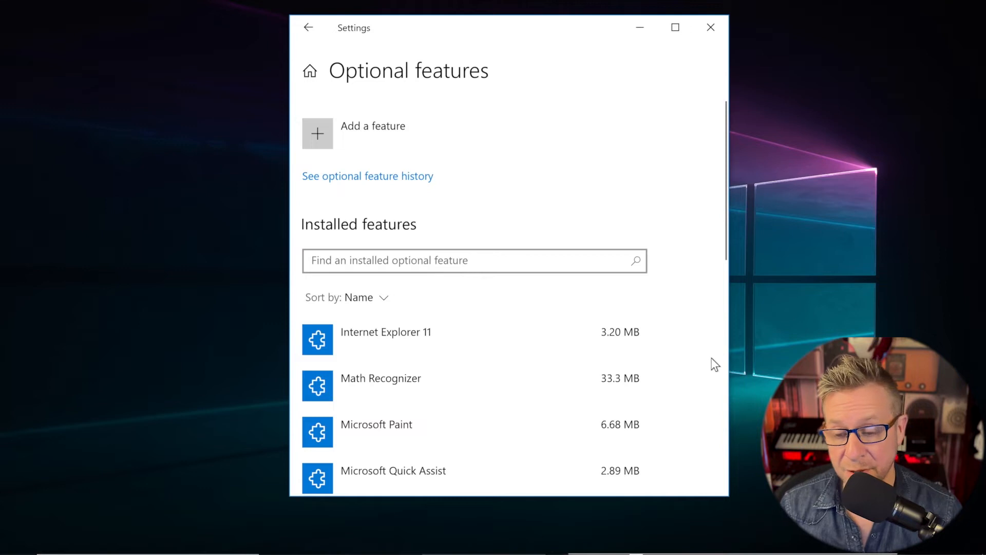
scroll(683, 339, "down", 2)
left_click(643, 321)
left_click(585, 387)
scroll(616, 336, "down", 5)
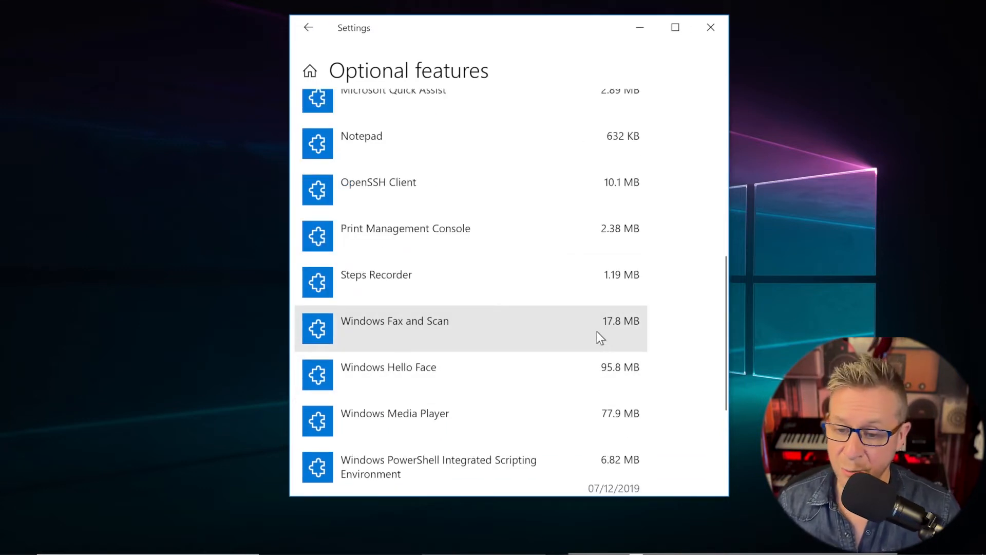
left_click(596, 328)
left_click(592, 393)
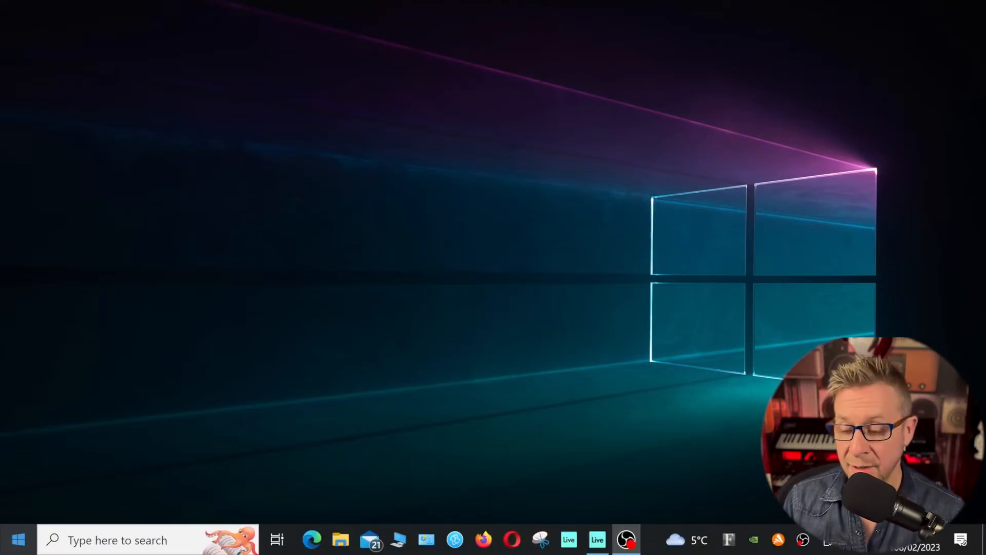
Open Task Manager and review the list of startup apps with their status and startup impact.
left_click(105, 539)
type("task")
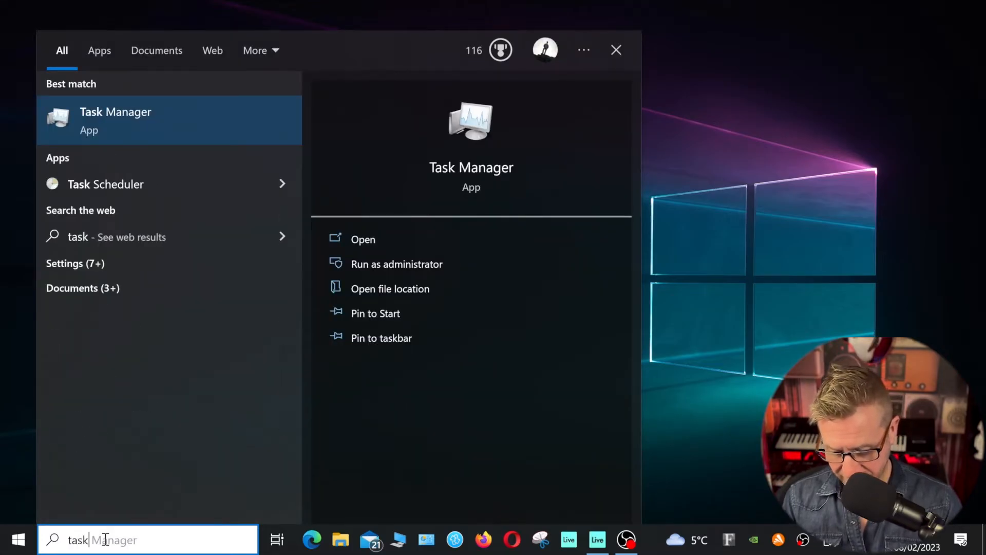
key("Return")
left_click_drag(614, 122, 369, 76)
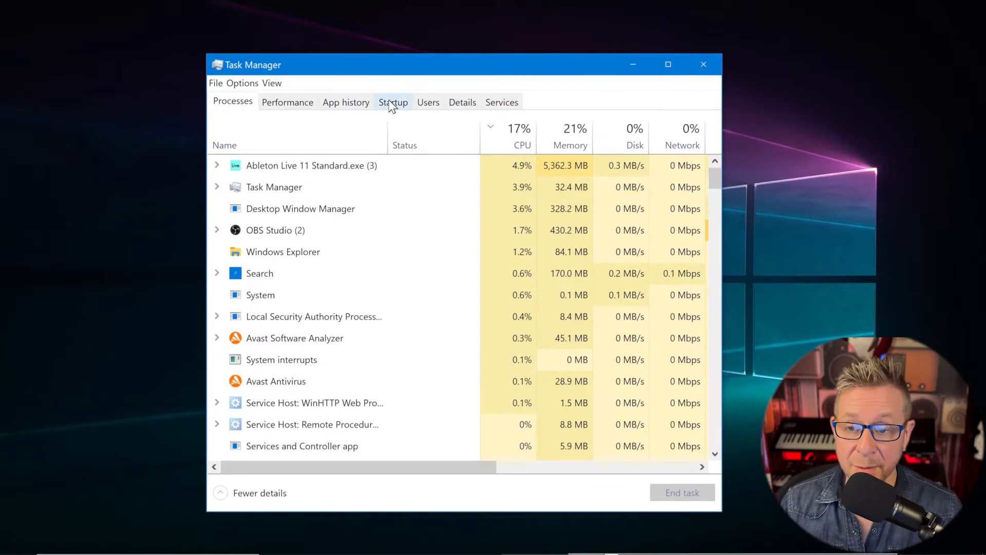
left_click(392, 105)
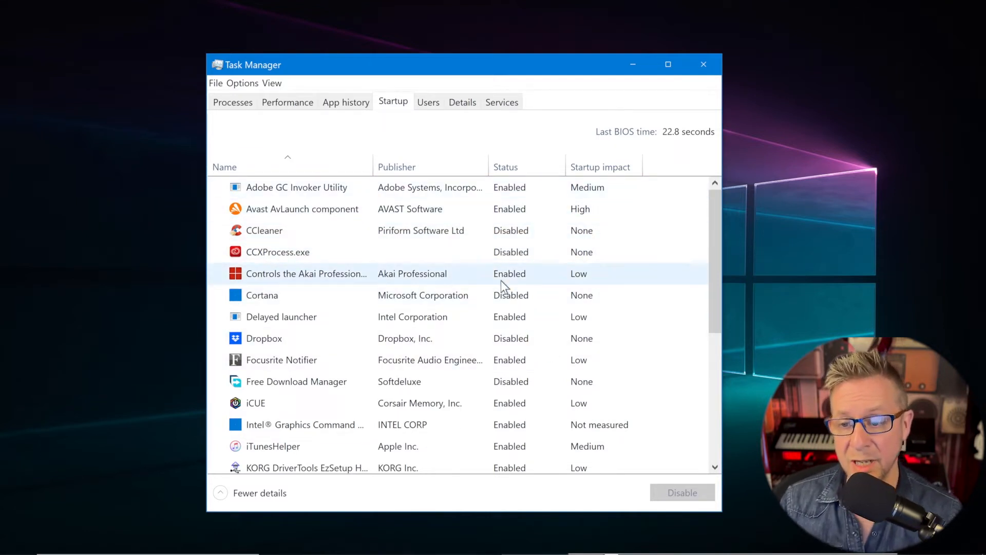
scroll(520, 287, "down", 2)
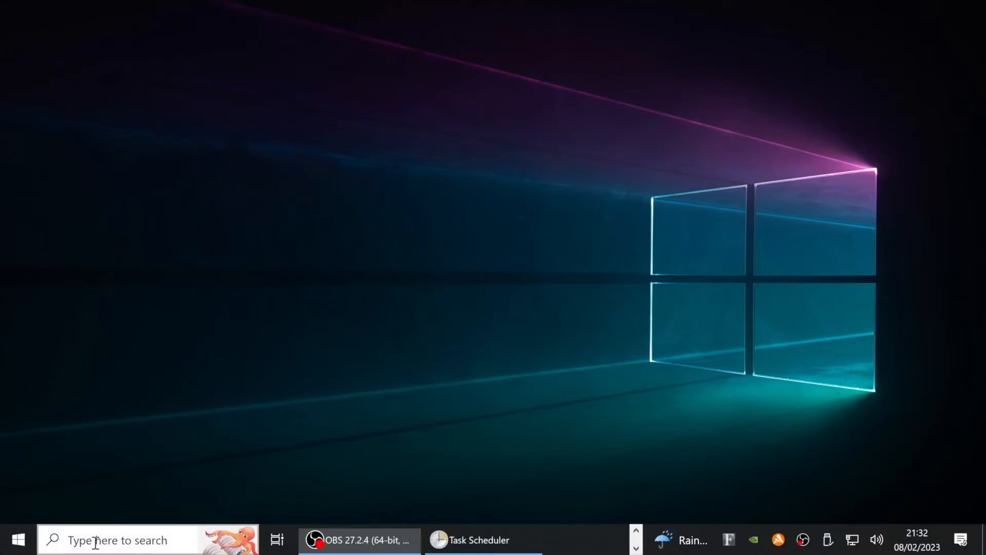
Open Task Scheduler and delete the DropboxUpdateTaskMachineCore task from the Task Scheduler Library.
left_click(94, 540)
type("tasks")
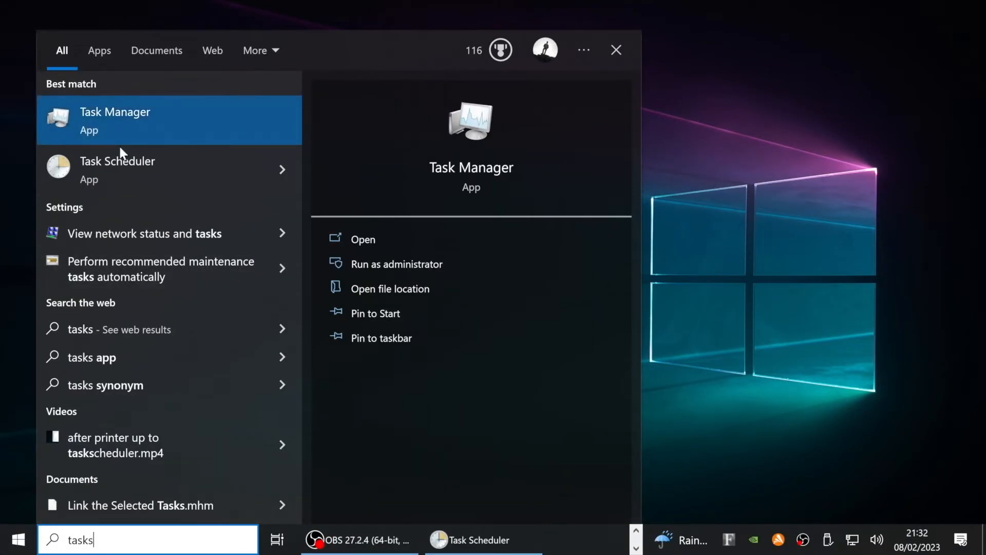
left_click(117, 166)
scroll(313, 191, "down", 3)
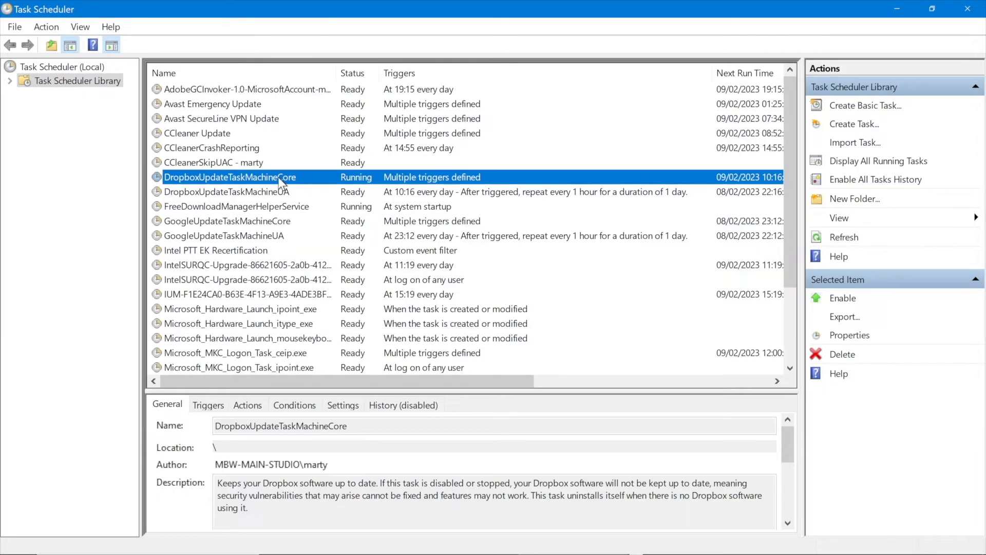
right_click(278, 178)
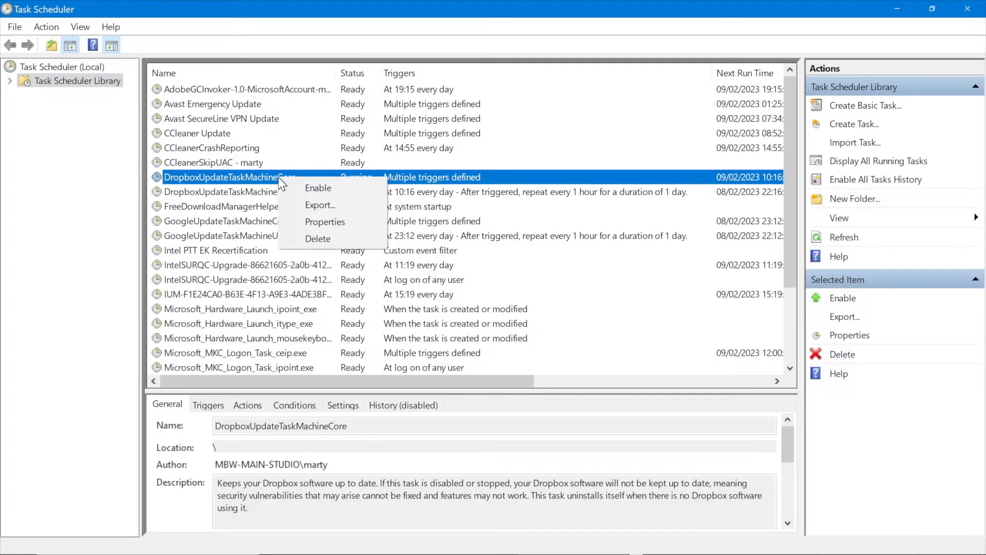
left_click(306, 240)
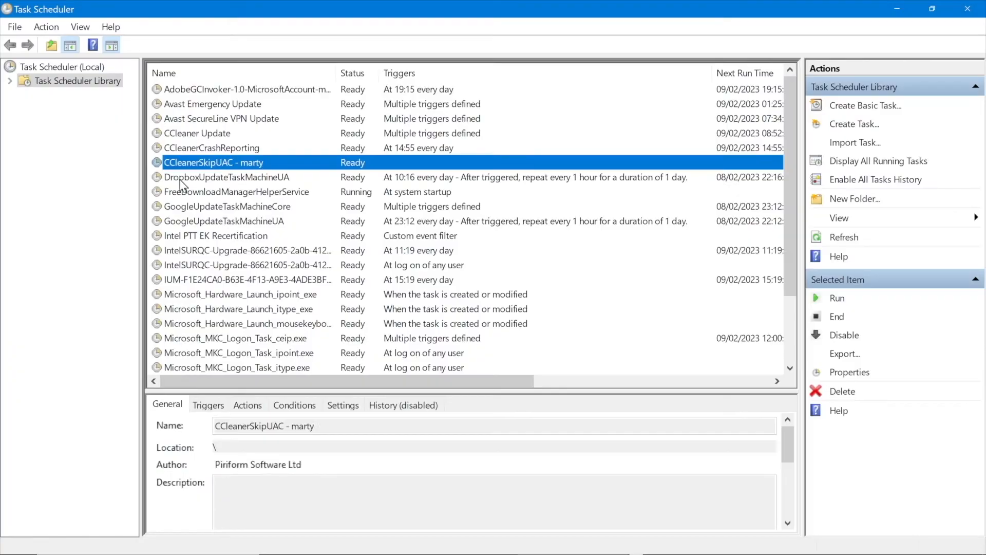
Delete the DropboxUpdateTaskMachineUA task from the Task Scheduler Library.
left_click(228, 177)
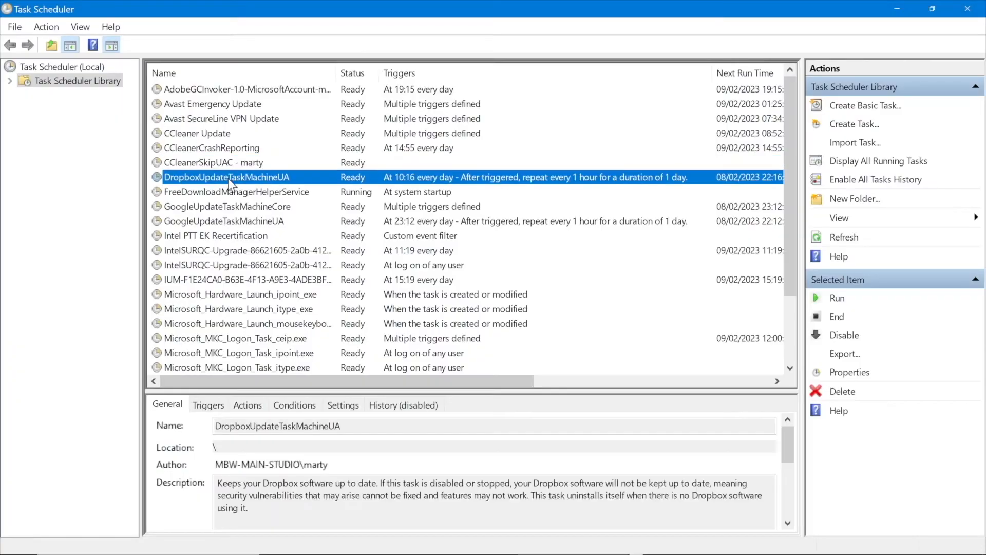
right_click(228, 178)
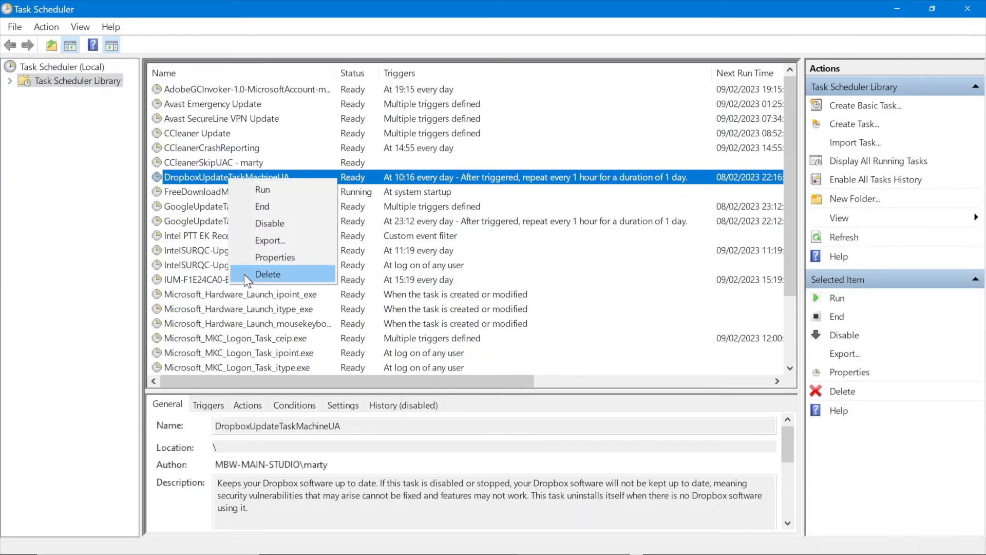
left_click(245, 274)
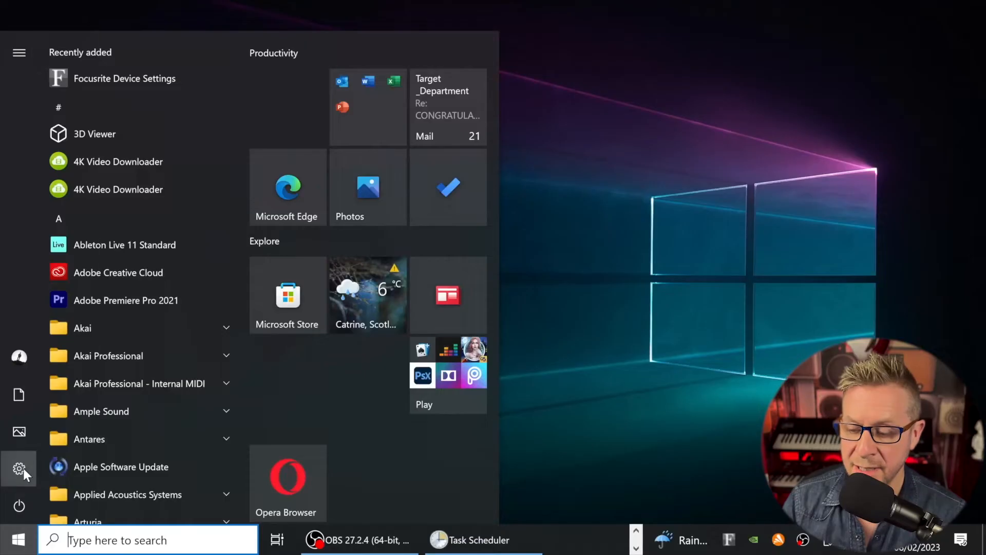
Open the advanced options of Windows Update in Settings and review the update, notification and pause settings.
left_click(23, 468)
left_click(234, 223)
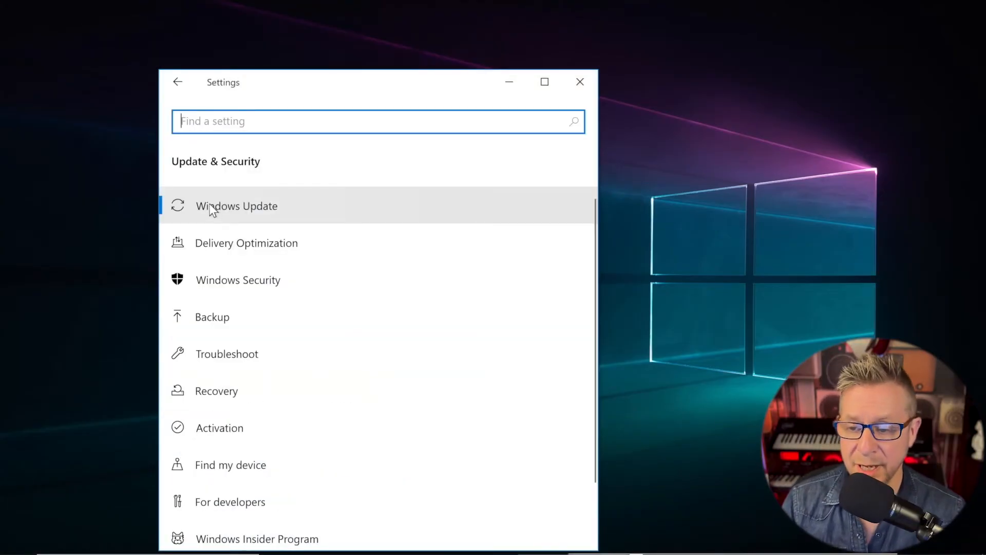
left_click(211, 206)
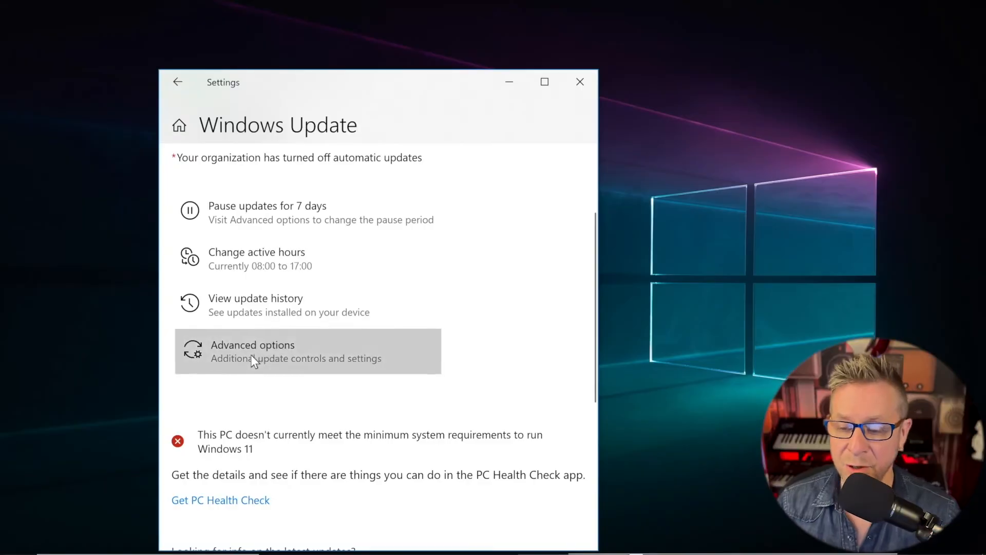
left_click(252, 358)
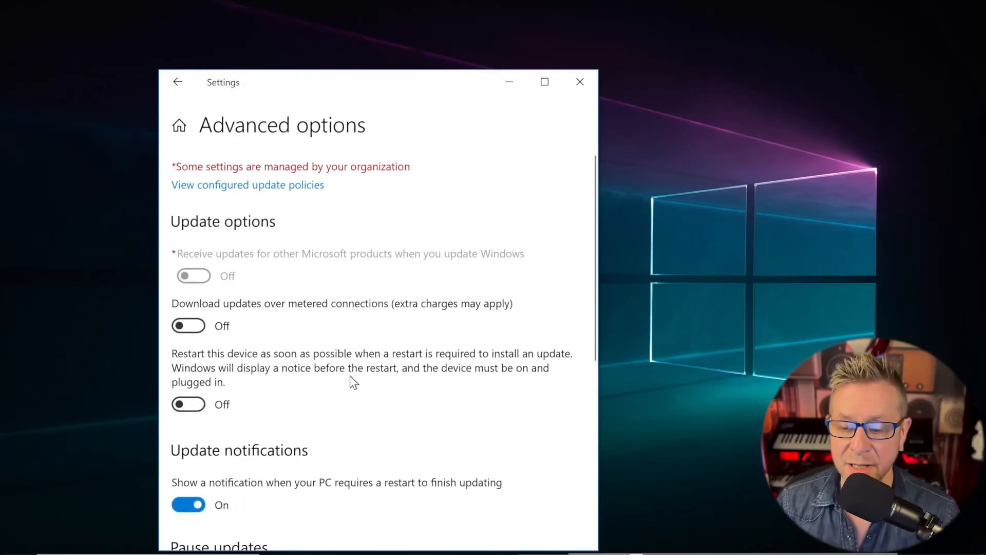
scroll(350, 374, "down", 5)
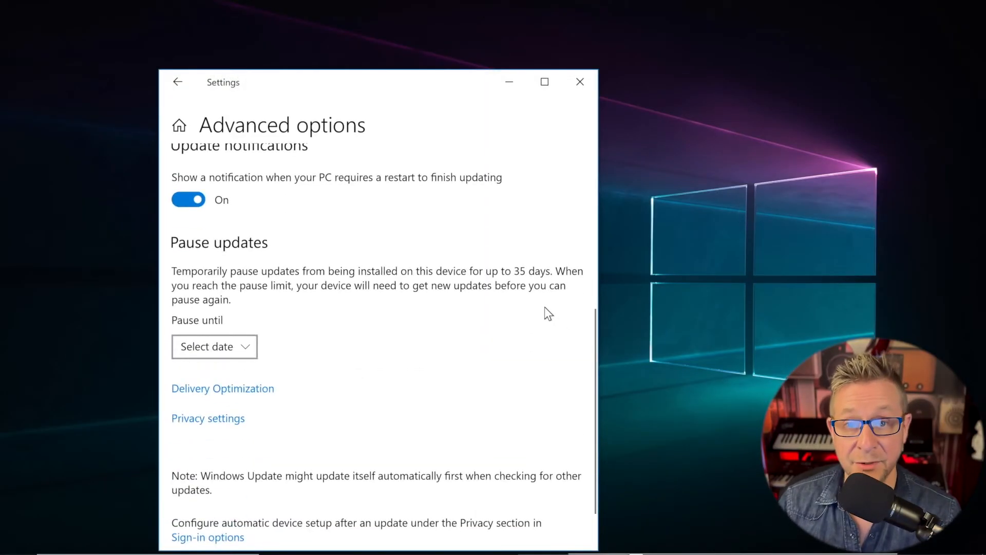